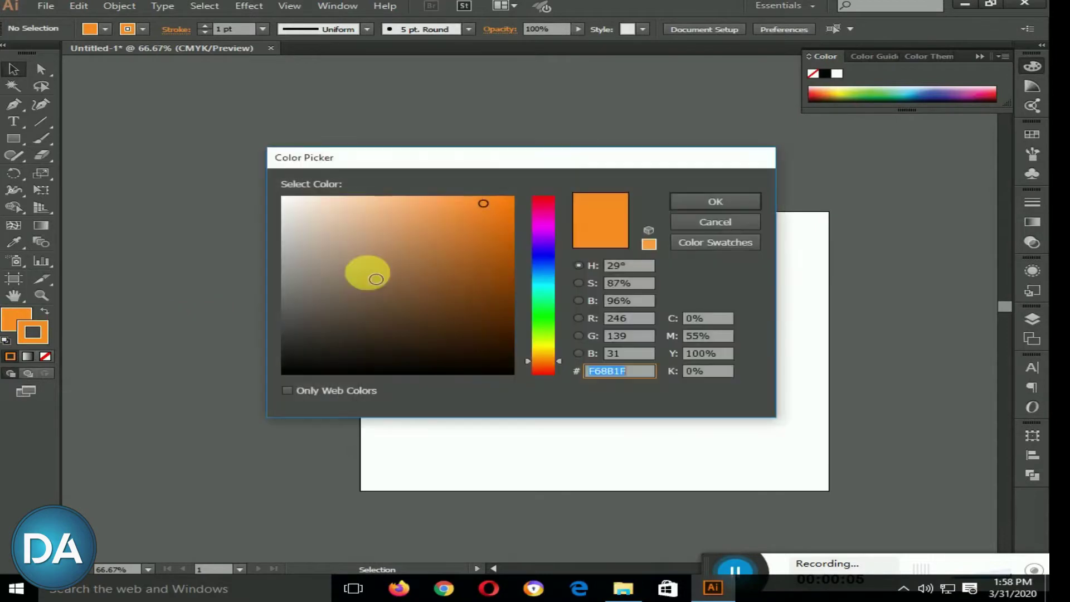
Step: Set the stroke color to black and draw a tall, narrow orange rectangle in the left half of the artboard
mouse_move(370, 273)
left_mouse_down()
mouse_move(389, 312)
mouse_move(556, 385)
left_mouse_up()
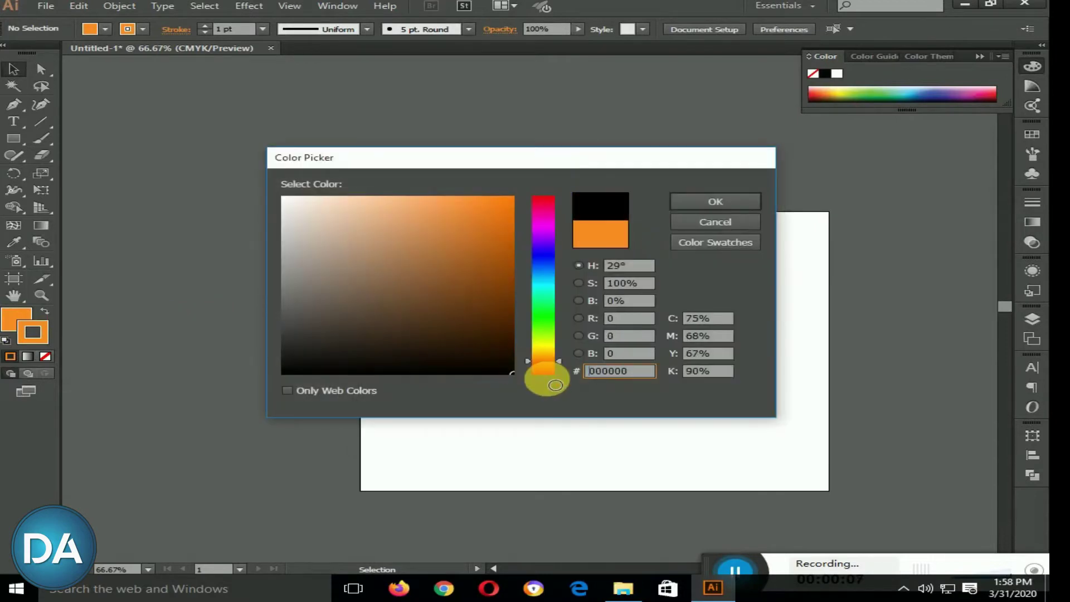
left_click(689, 205)
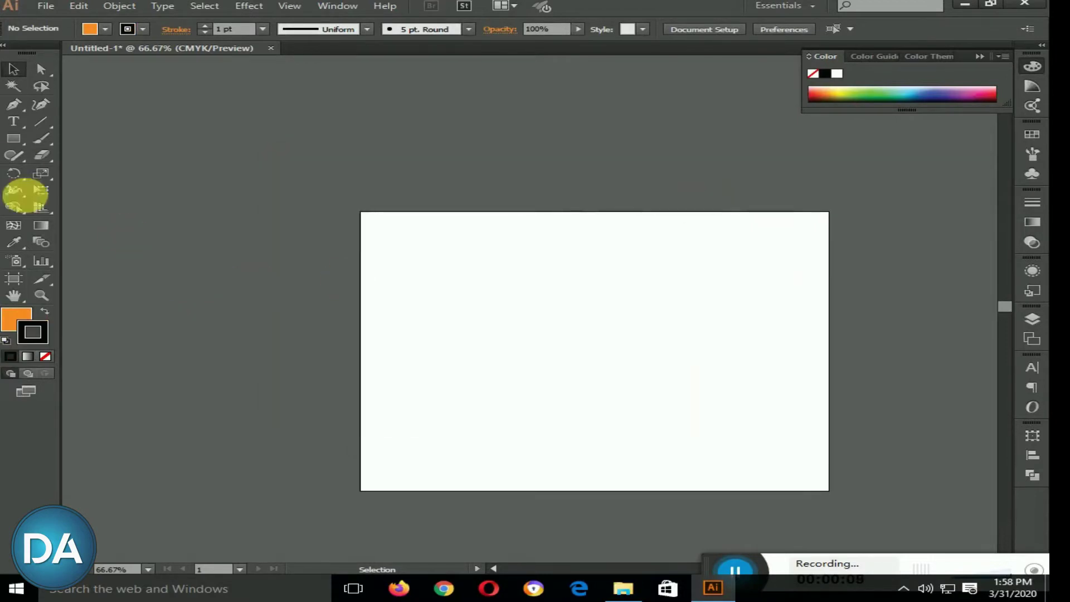
left_click(14, 138)
left_click_drag(458, 292, 498, 377)
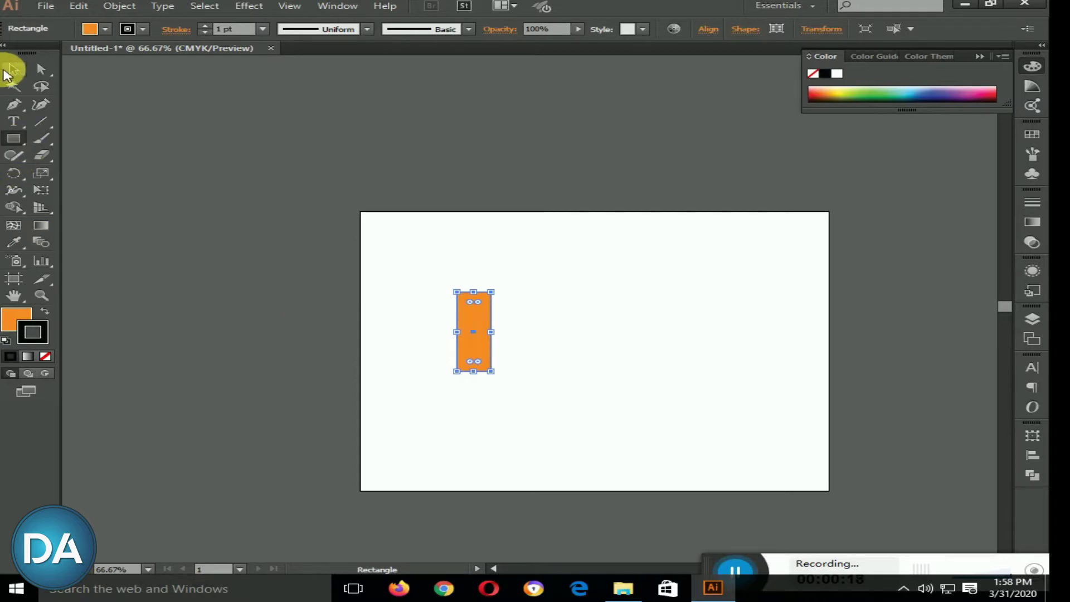
Step: Duplicate the rectangle sideways with a small gap and repeat the copy to form a row of three bars
left_click(11, 70)
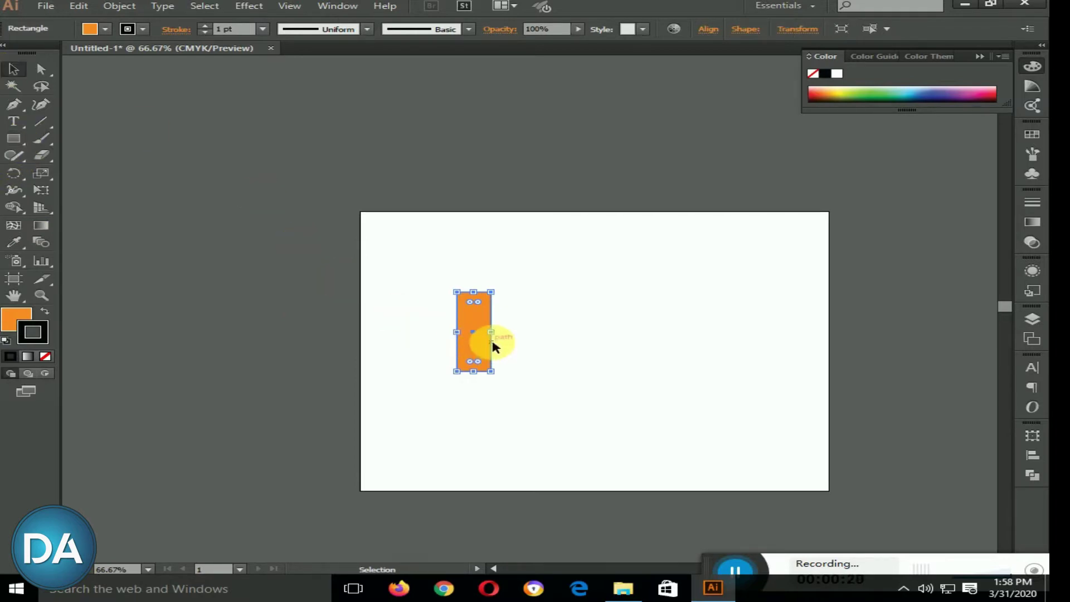
left_click_drag(493, 343, 529, 346)
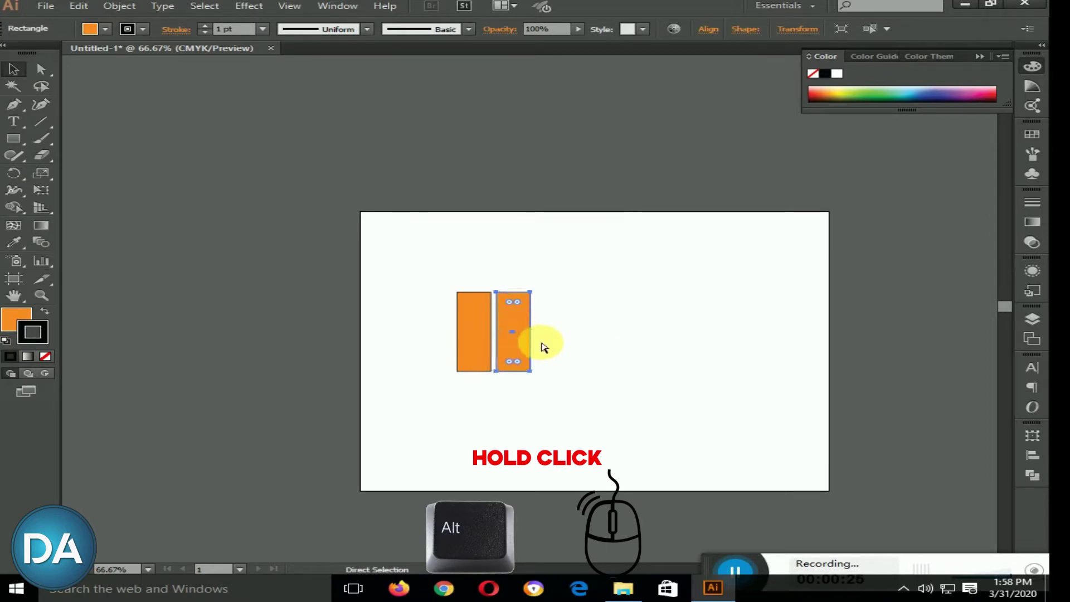
key("ctrl+d")
left_click(580, 346)
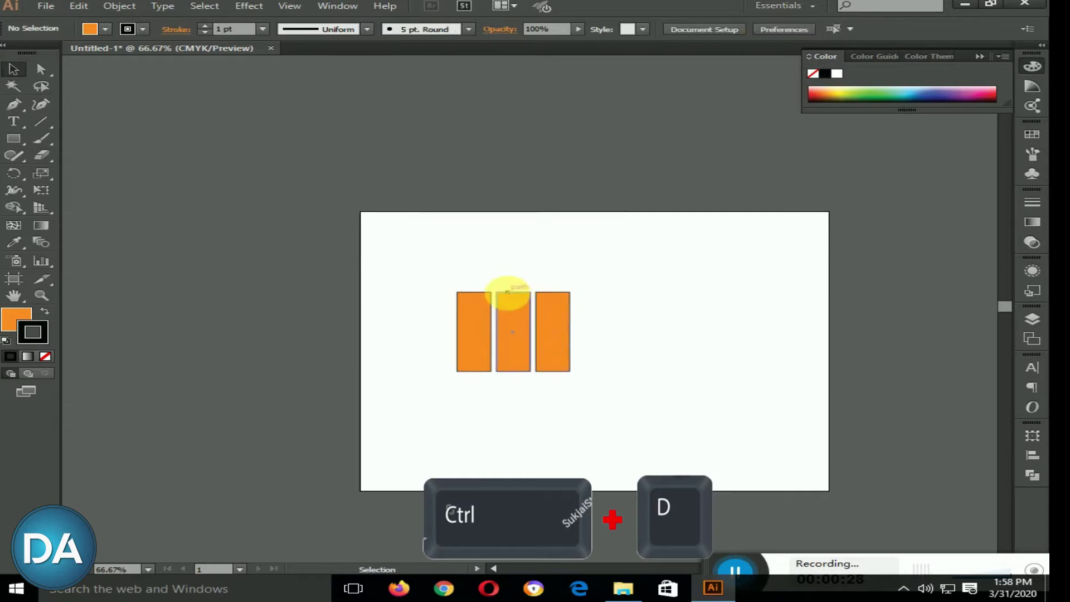
Step: Stretch the middle bar upward so it rises above the two outer bars
left_click(507, 291)
left_click_drag(518, 294, 517, 269)
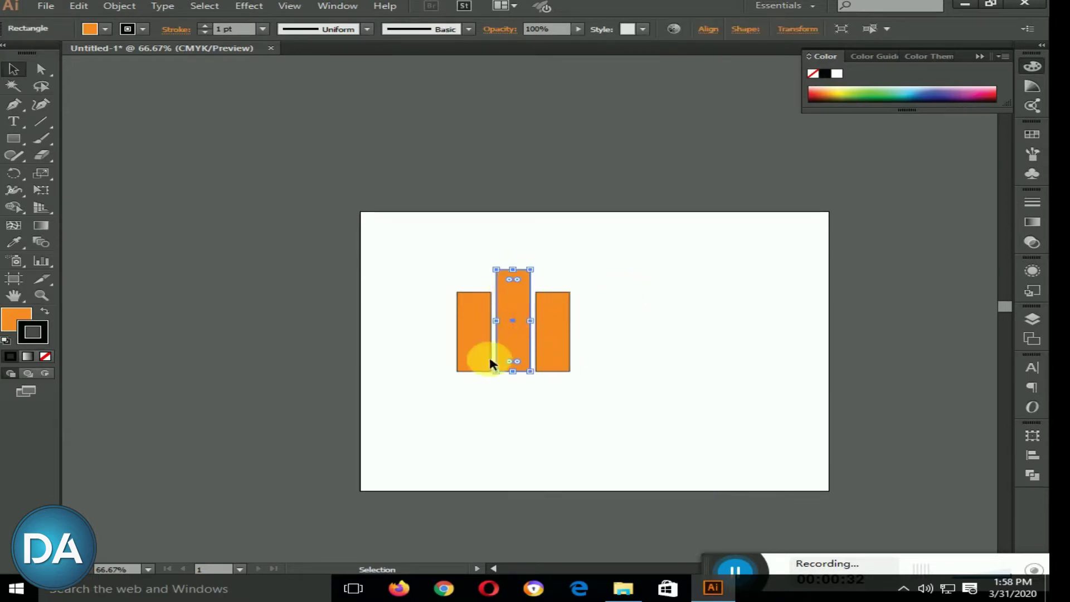
left_click(437, 386)
Step: Select all three bars and remove their stroke
left_click_drag(430, 310, 669, 351)
left_click(48, 360)
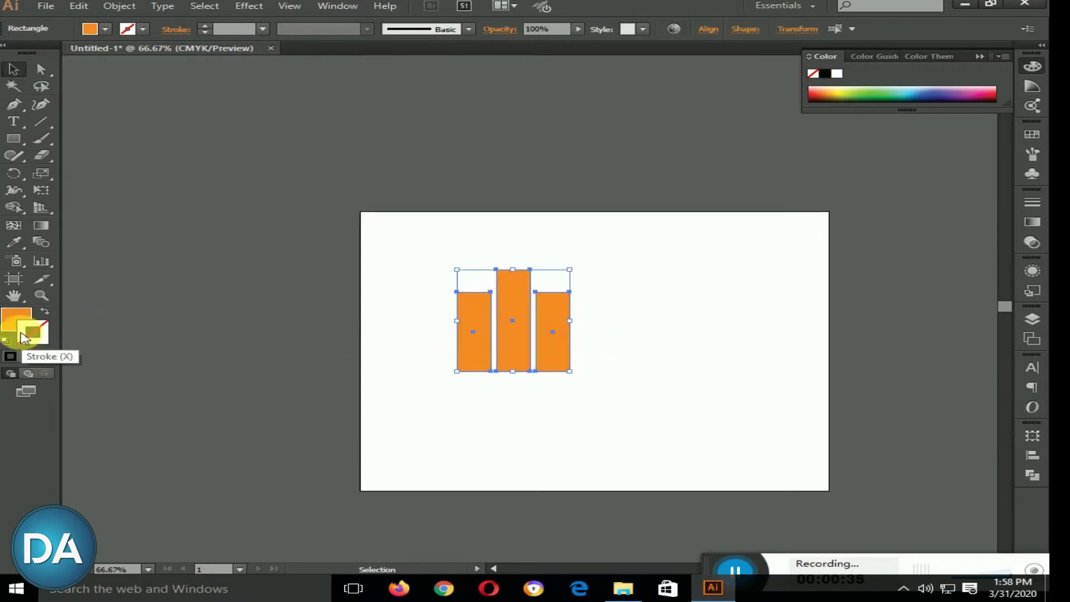
left_click(14, 319)
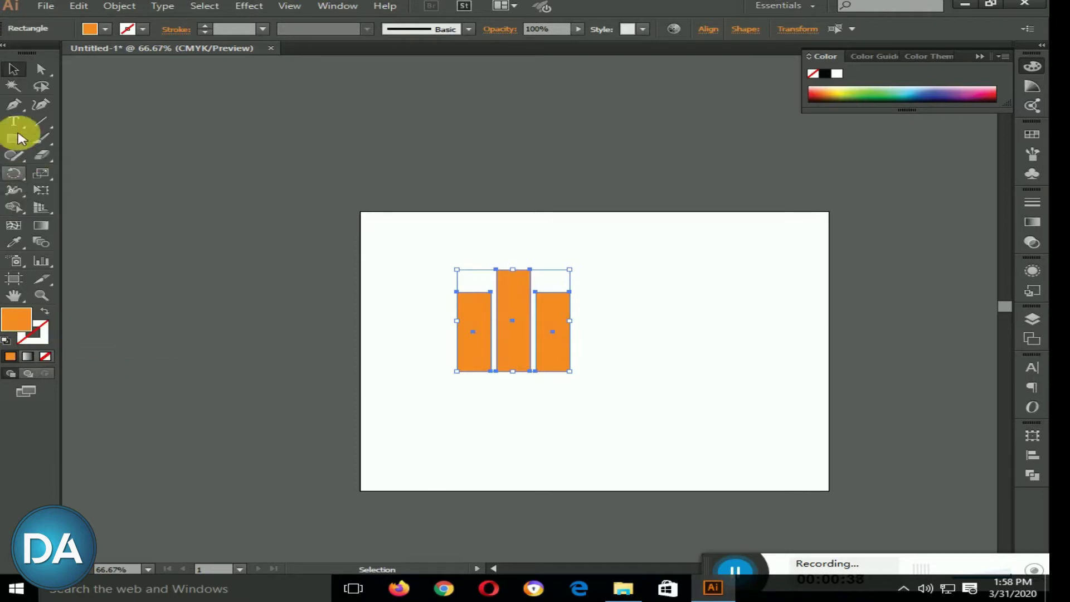
Step: Give the three selected bars a blue stroke with a hue of 204°, keeping their orange fill
left_click(13, 104)
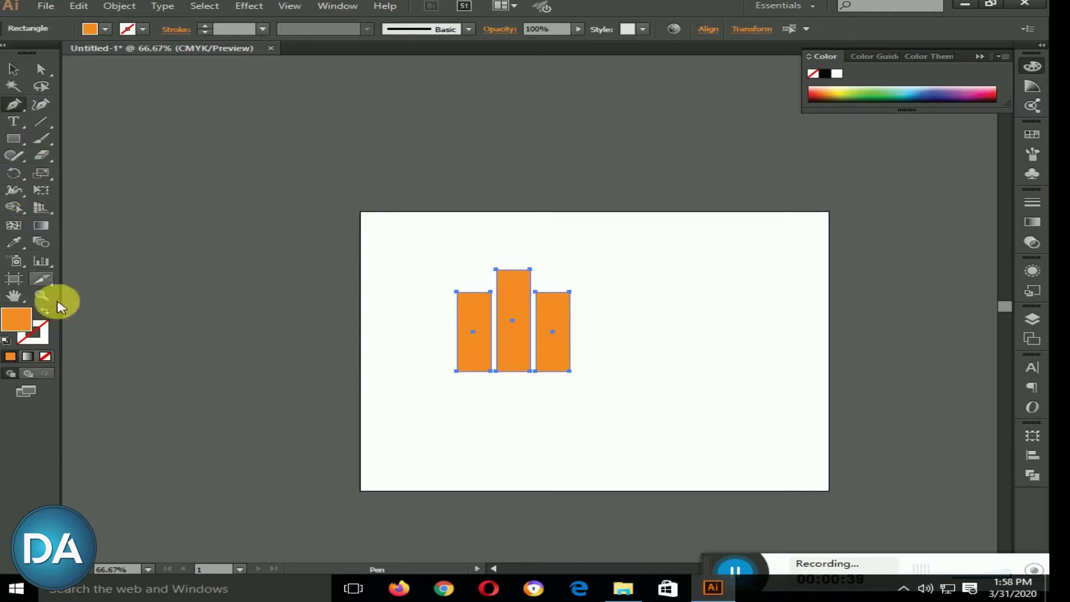
left_click(49, 340)
left_click(13, 358)
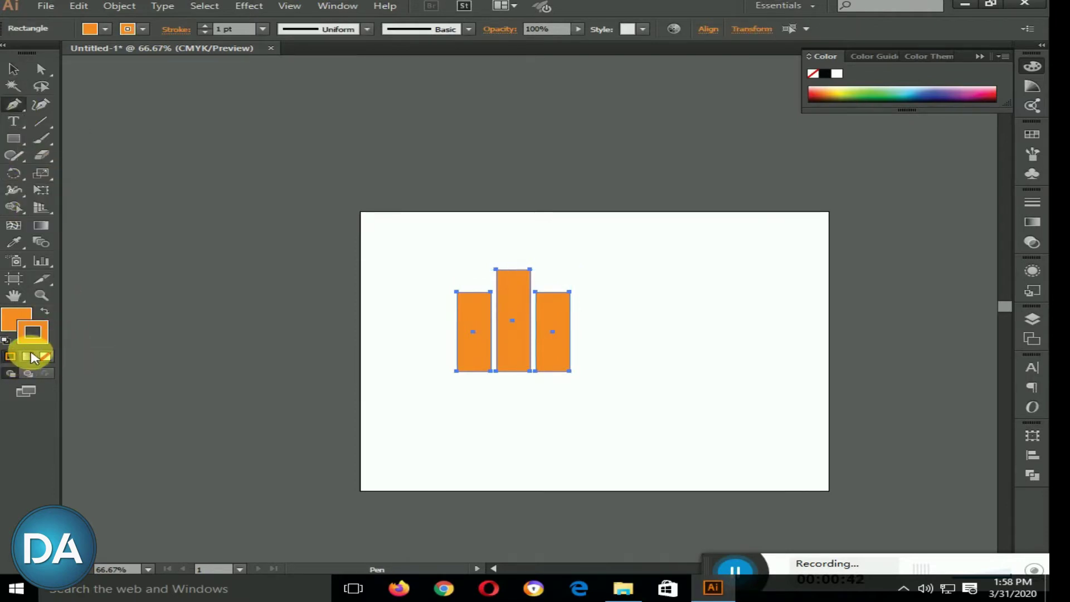
double_click(32, 334)
left_click_drag(426, 318, 532, 382)
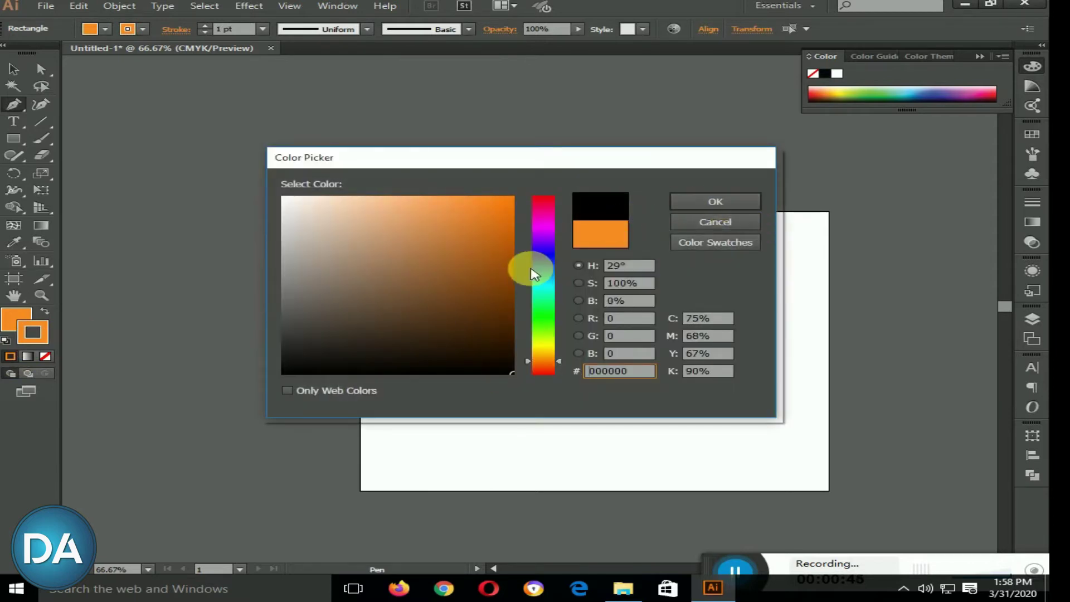
left_click_drag(540, 270, 520, 199)
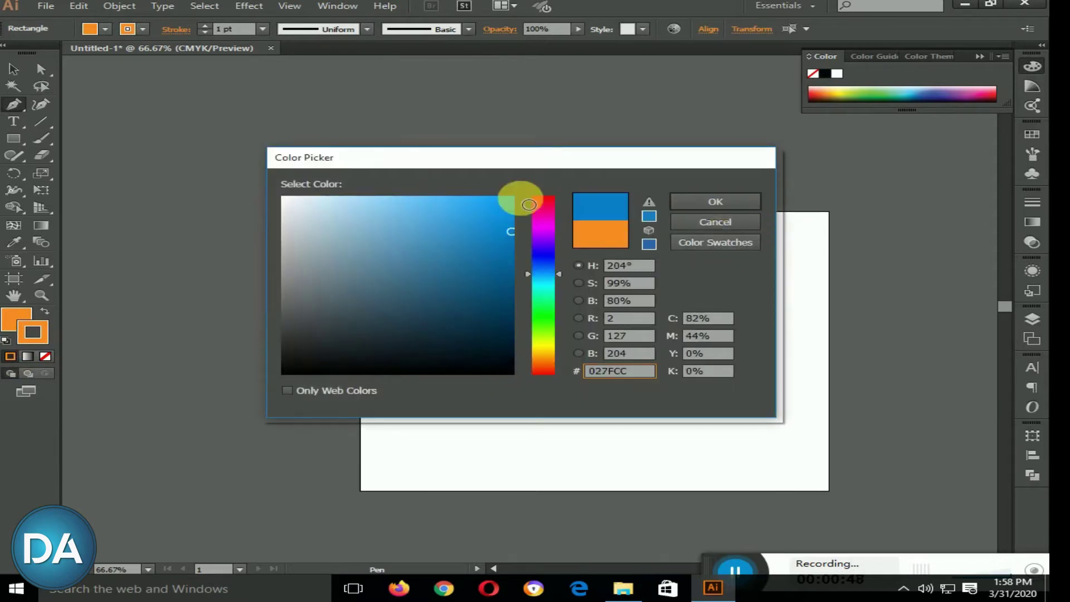
left_click(718, 202)
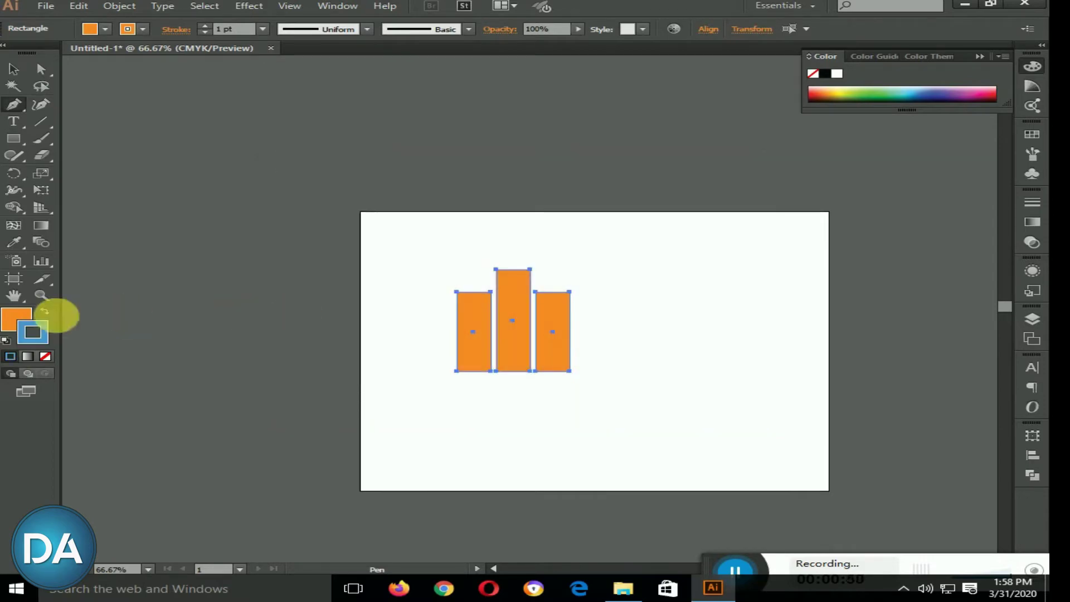
left_click(45, 356)
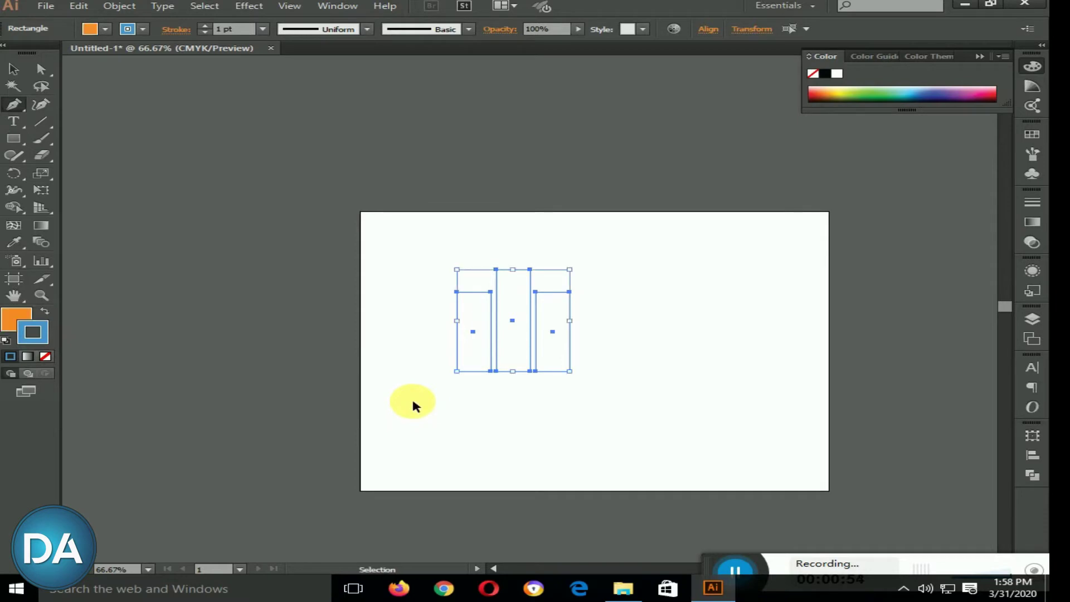
key("ctrl+z")
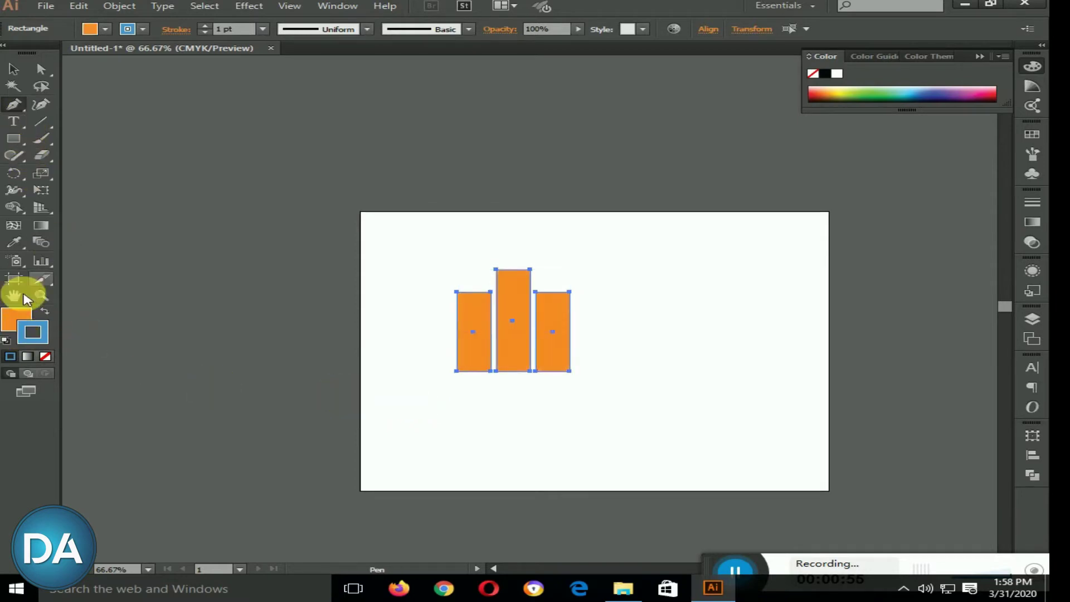
Step: Draw an open four-point zigzag path with the Pen tool below the bars and remove its fill
left_click(473, 433)
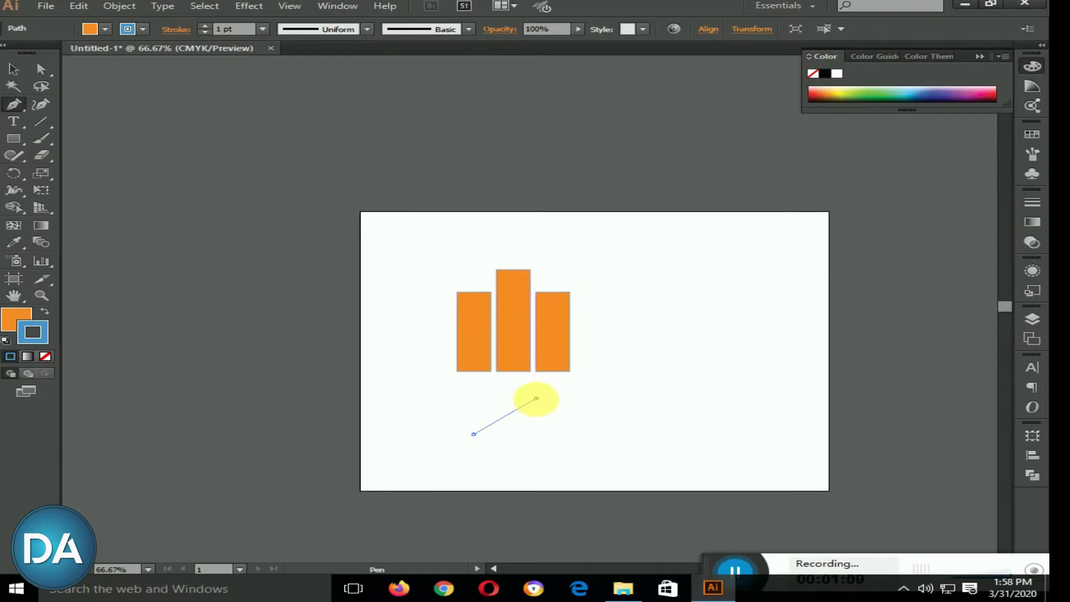
left_click(536, 398)
left_click(594, 433)
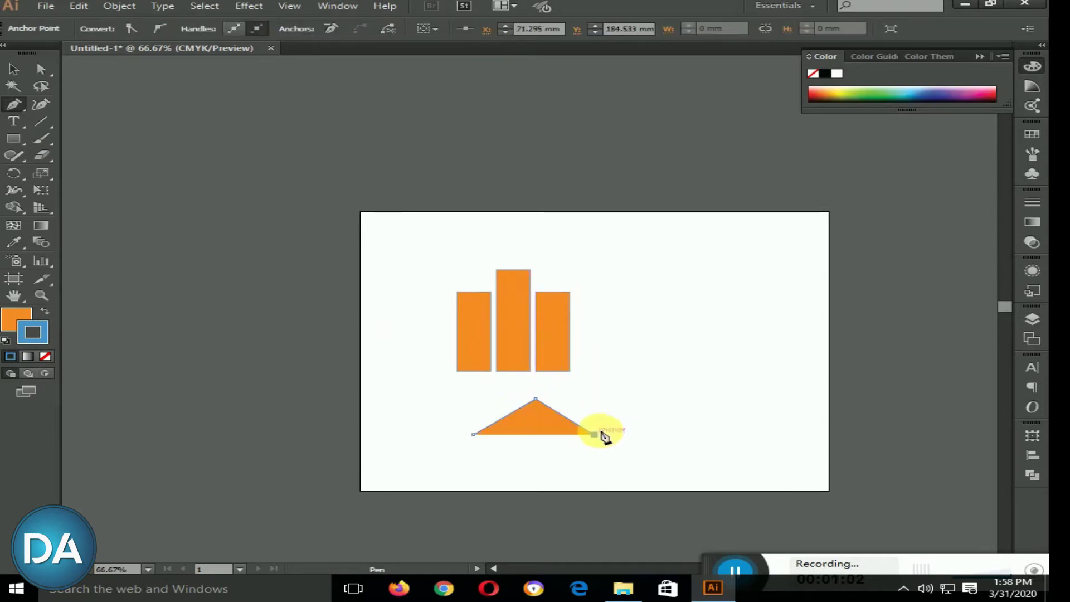
left_click(628, 406)
left_click(16, 321)
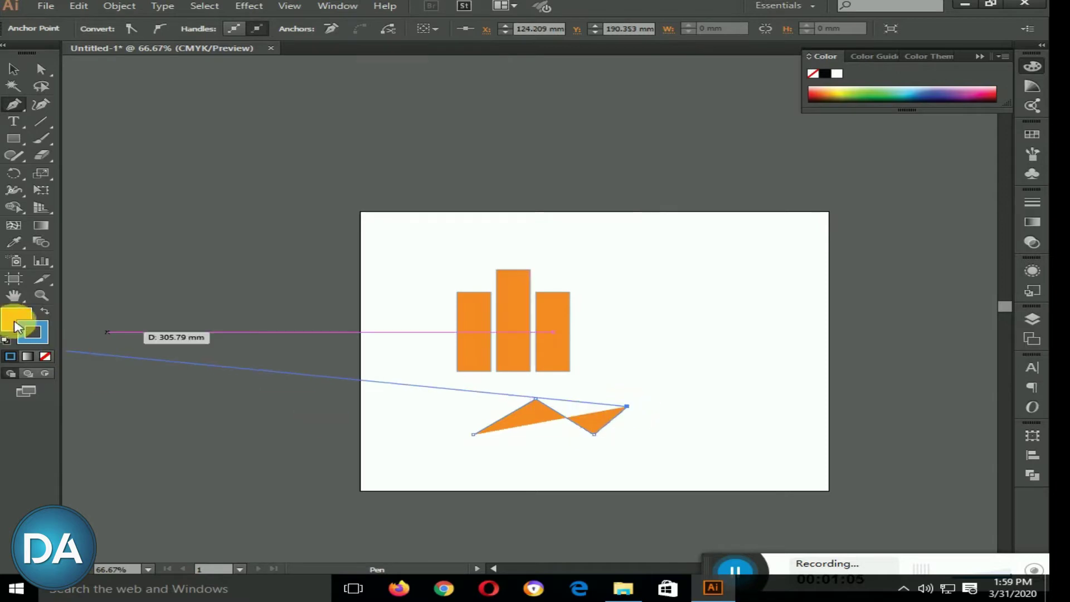
left_click(46, 358)
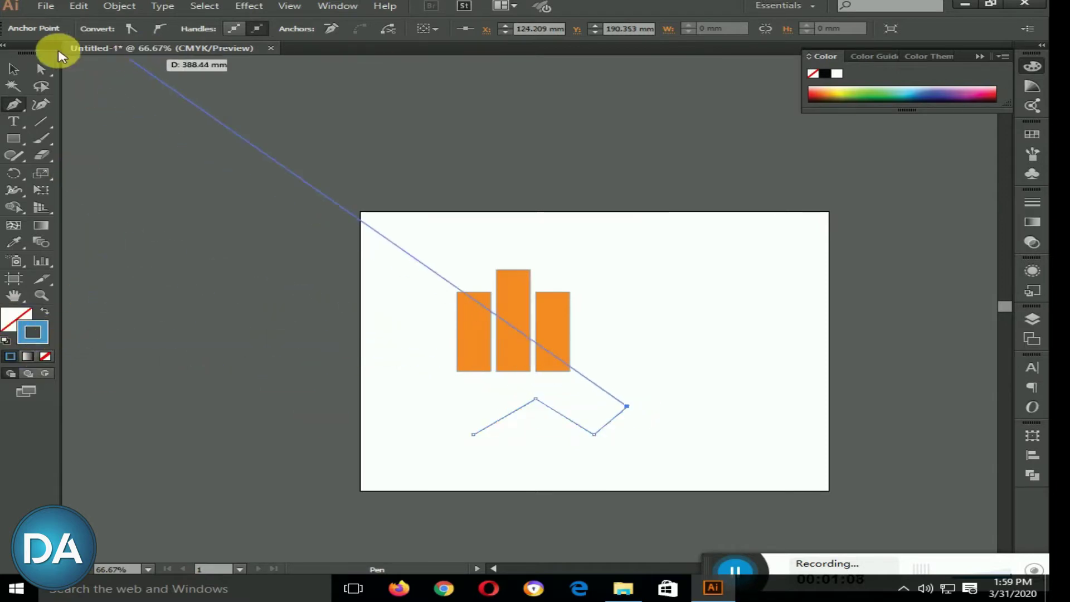
left_click(13, 71)
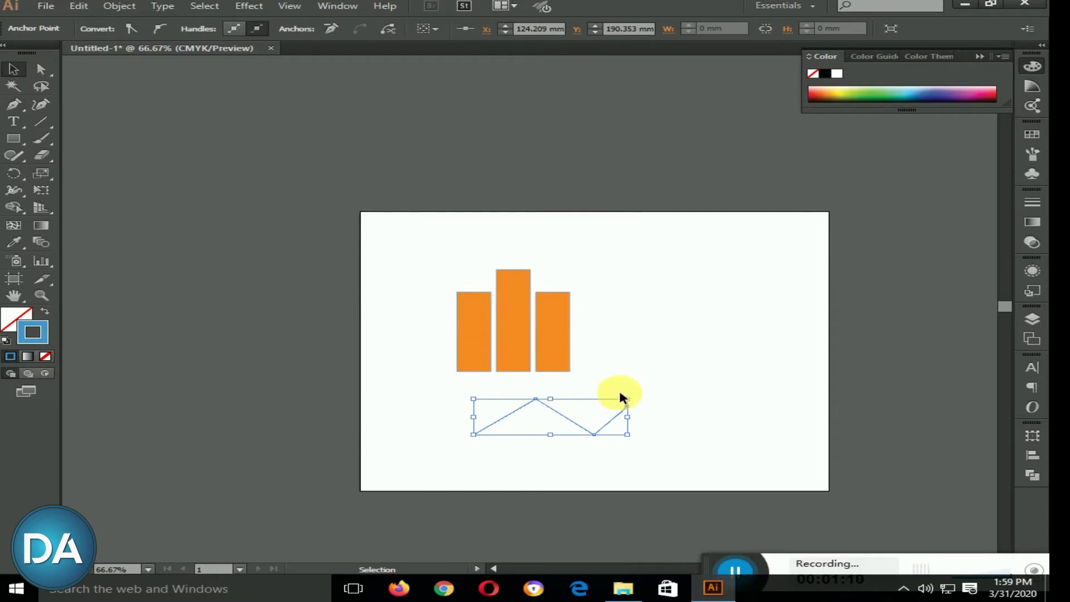
Step: Set the zigzag path's stroke weight to 11 pt
left_click_drag(650, 448, 598, 421)
left_click(597, 421)
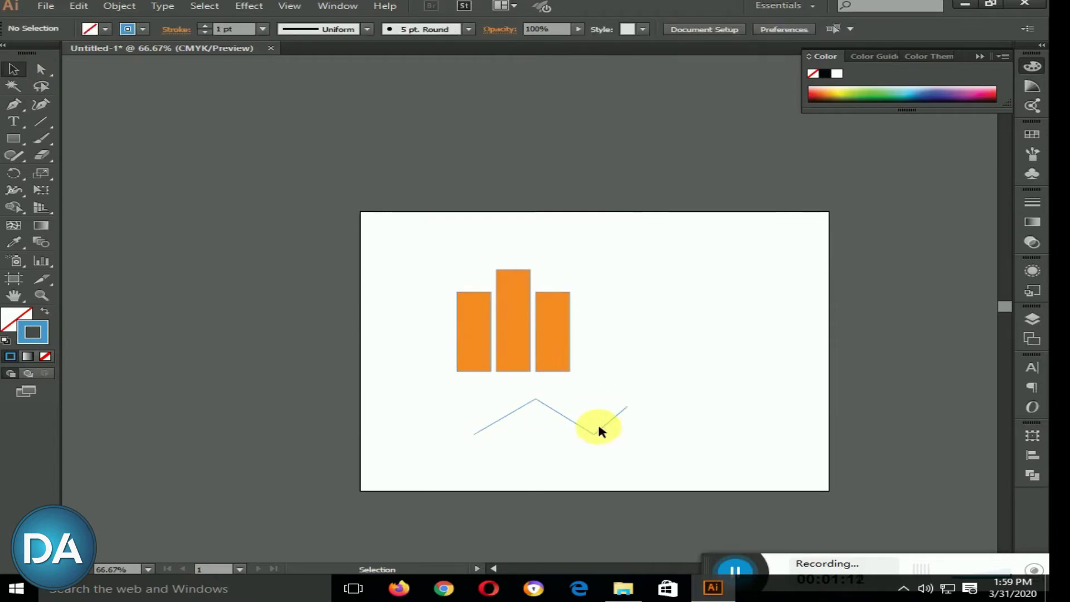
left_click(600, 428)
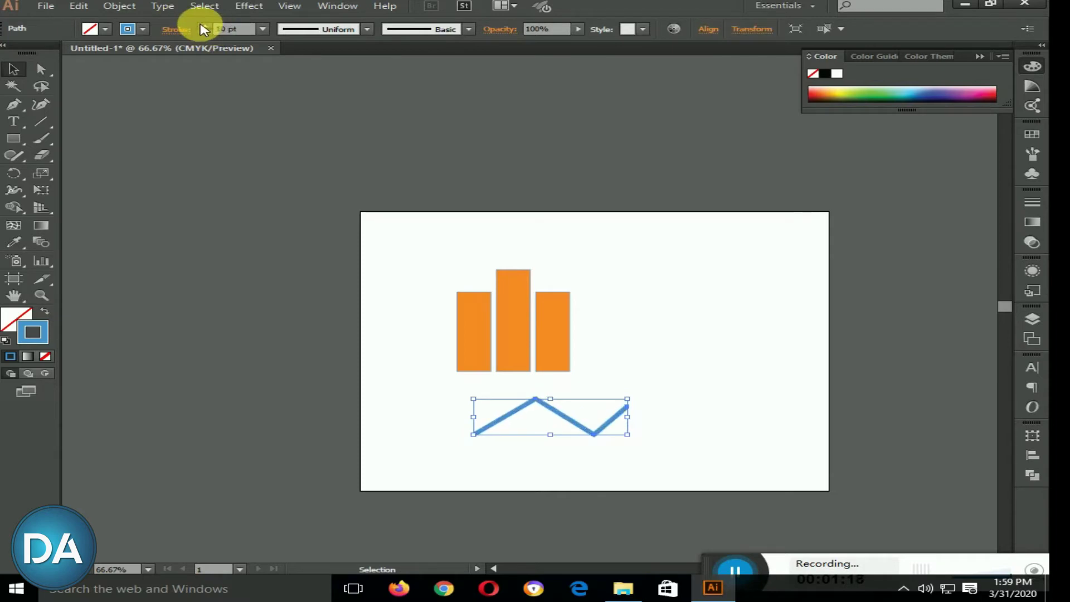
left_click(642, 386)
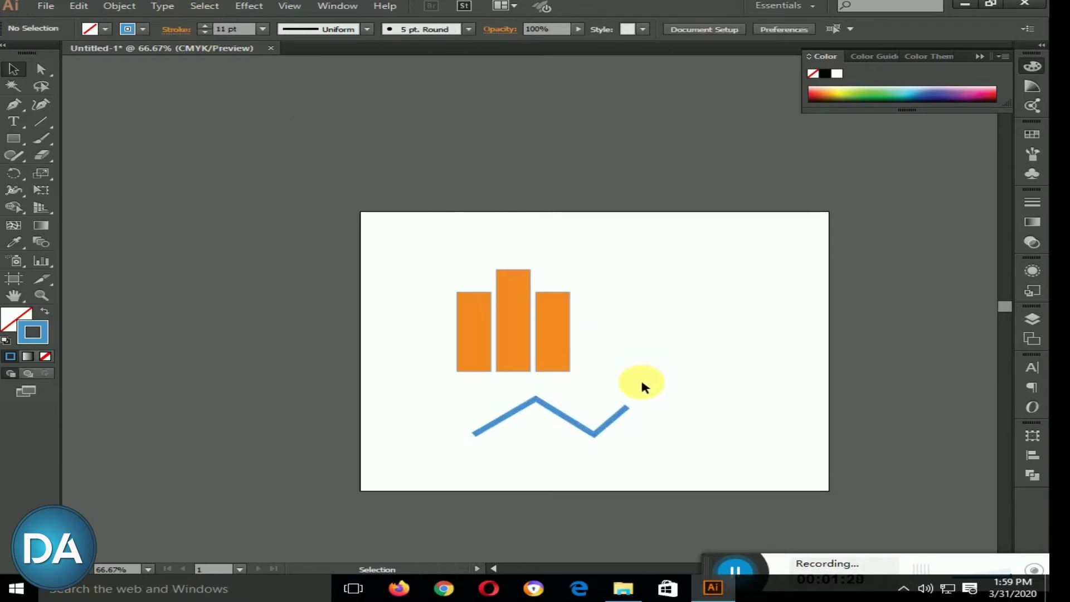
Step: Apply a variable width profile that tapers at both ends to the zigzag path
left_click(603, 424)
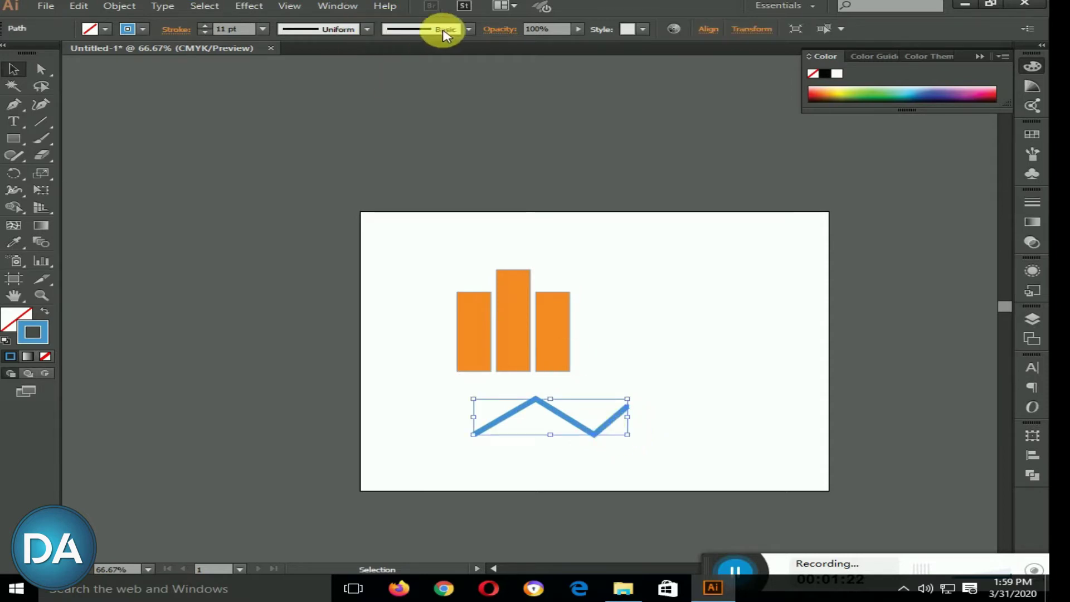
left_click(469, 30)
left_click(357, 29)
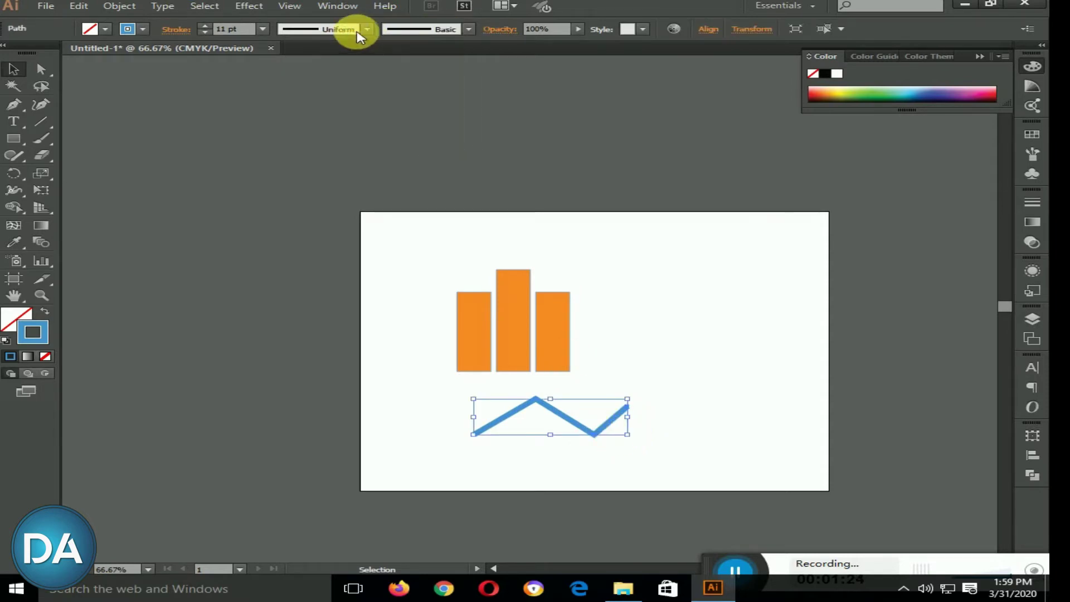
left_click(365, 30)
left_click(310, 162)
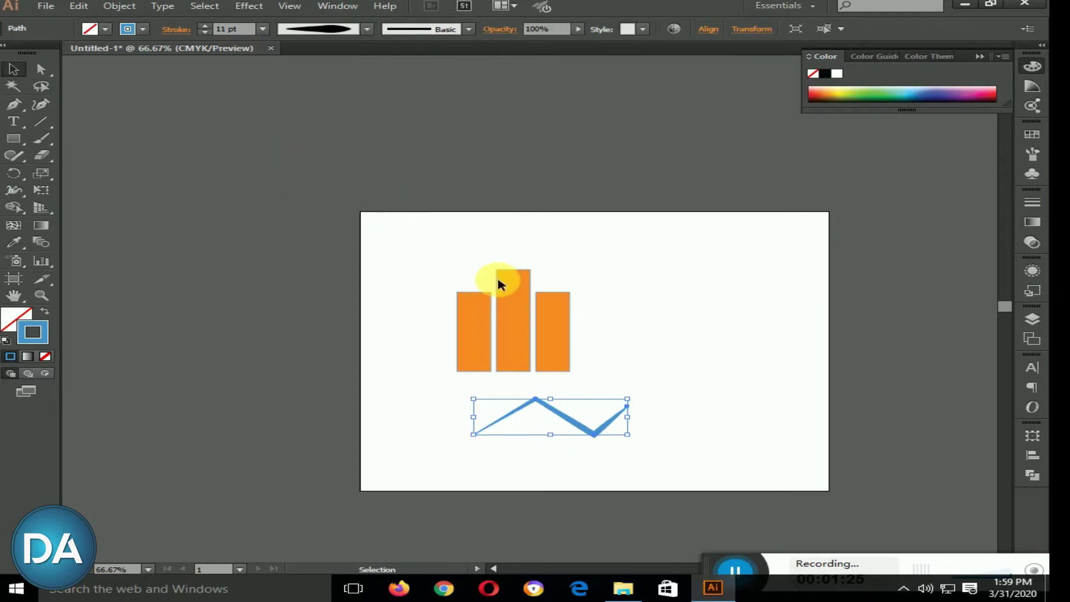
left_click(693, 448)
Step: Add a swept-back arrowhead to the rising end of the zigzag path
left_click_drag(596, 409, 592, 407)
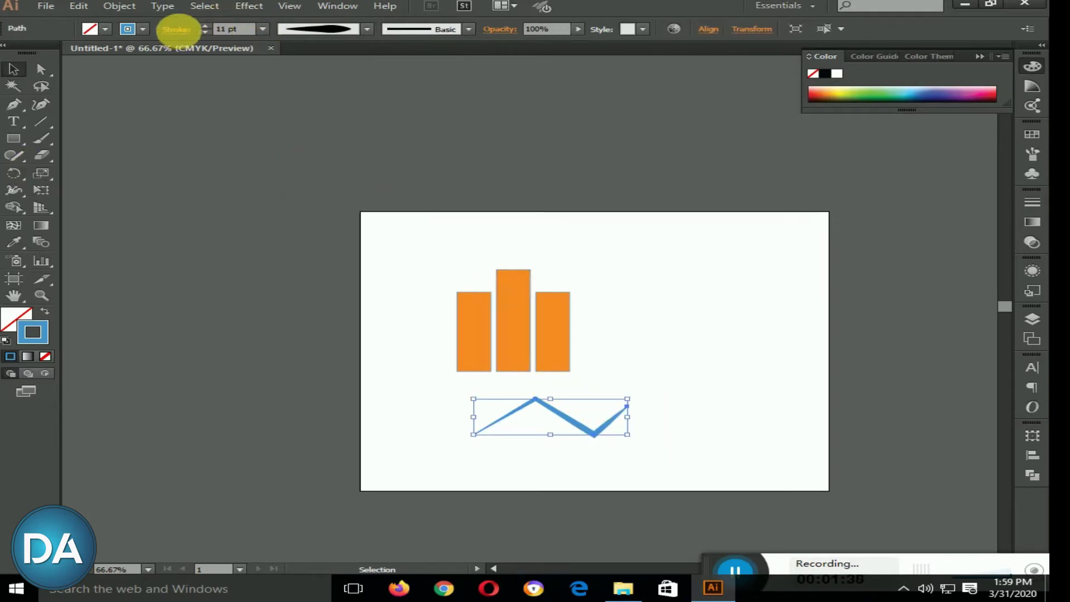
left_click(178, 29)
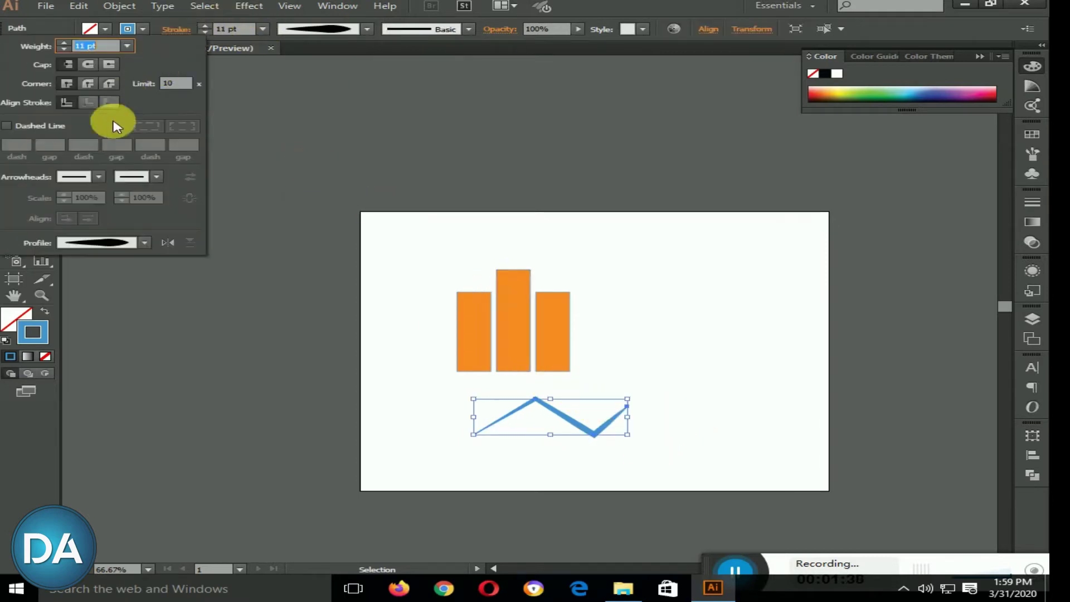
left_click(158, 177)
scroll(87, 333, "down", 3)
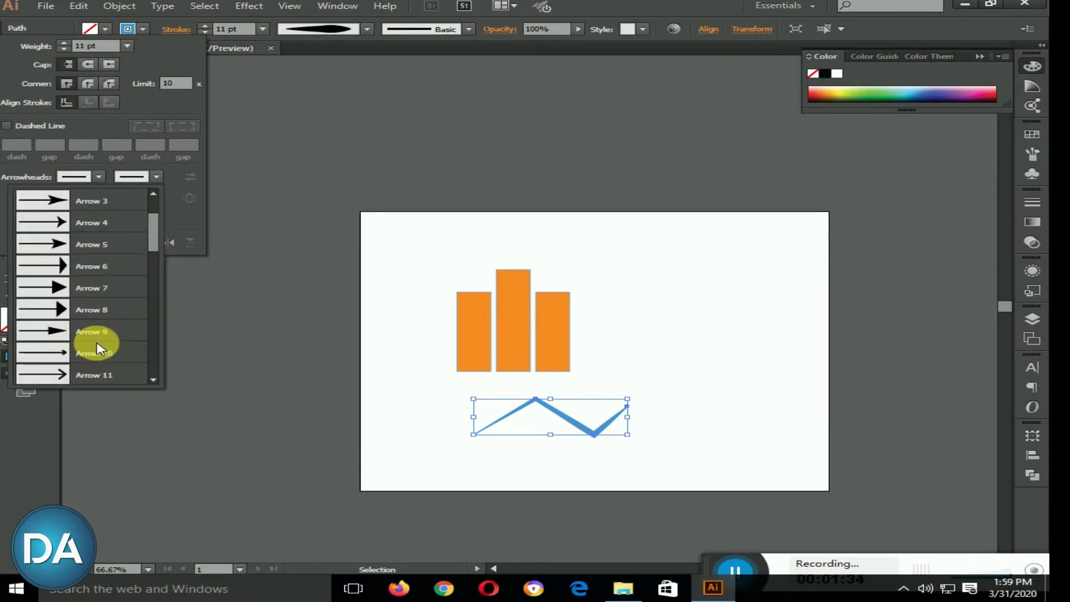
left_click(91, 354)
left_click(761, 427)
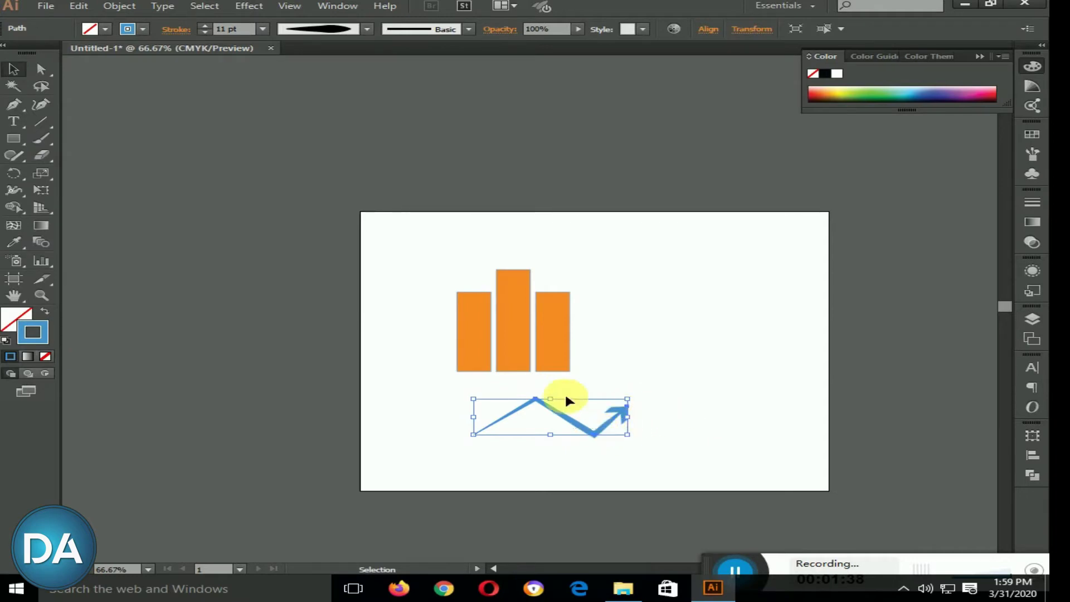
Step: Move the zigzag arrow up so it crosses the lower part of the three bars
left_click_drag(543, 369, 543, 370)
left_click(631, 384)
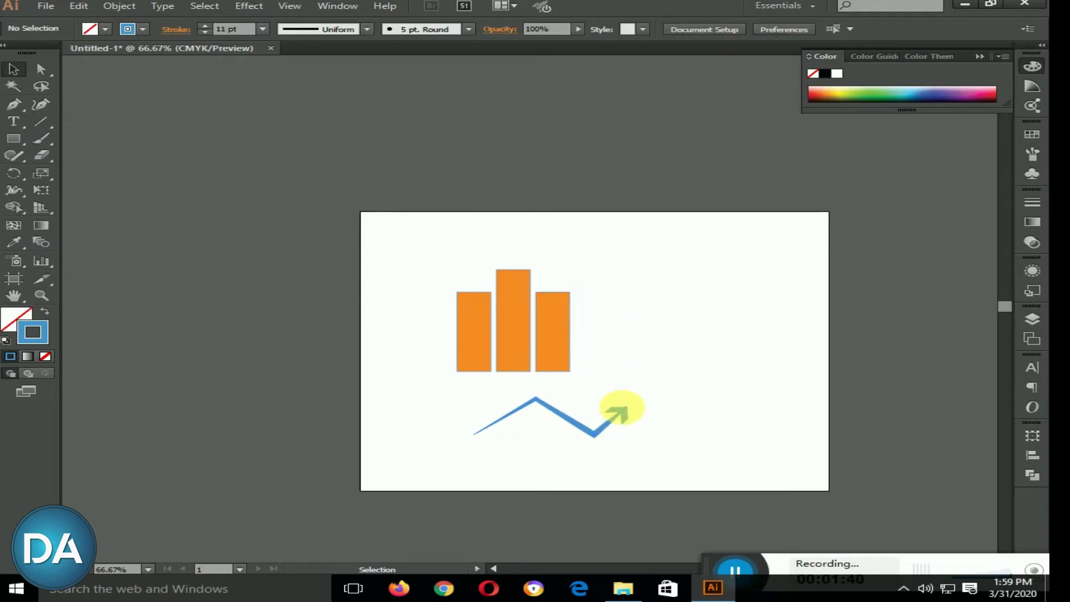
left_click_drag(623, 412, 595, 348)
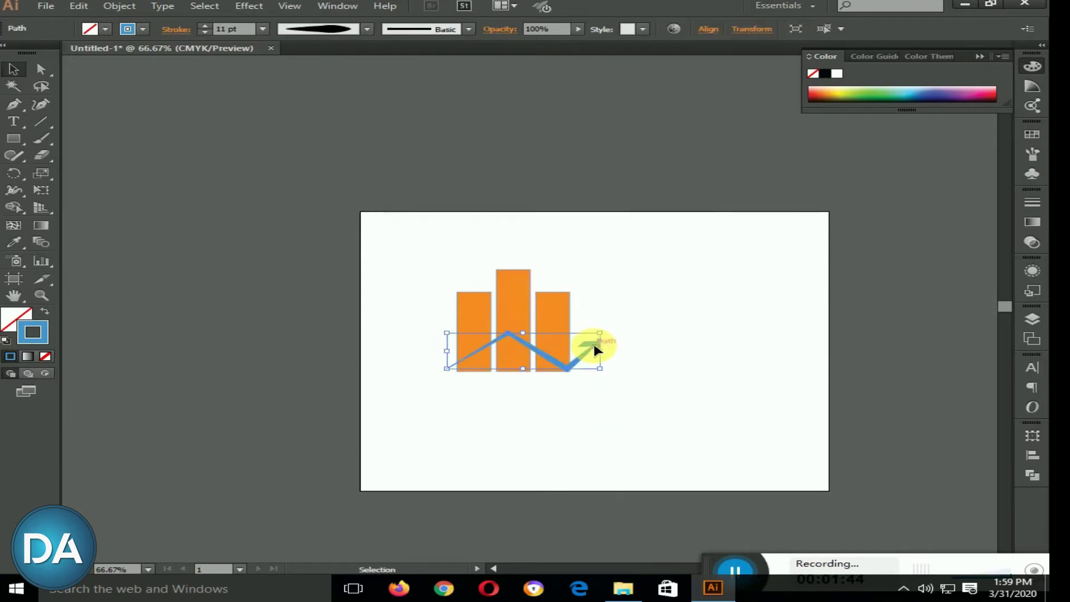
left_click(659, 358)
Step: Expand the zigzag arrow's appearance into filled shapes and select the resulting group
left_click(597, 350)
left_click(119, 6)
left_click(192, 171)
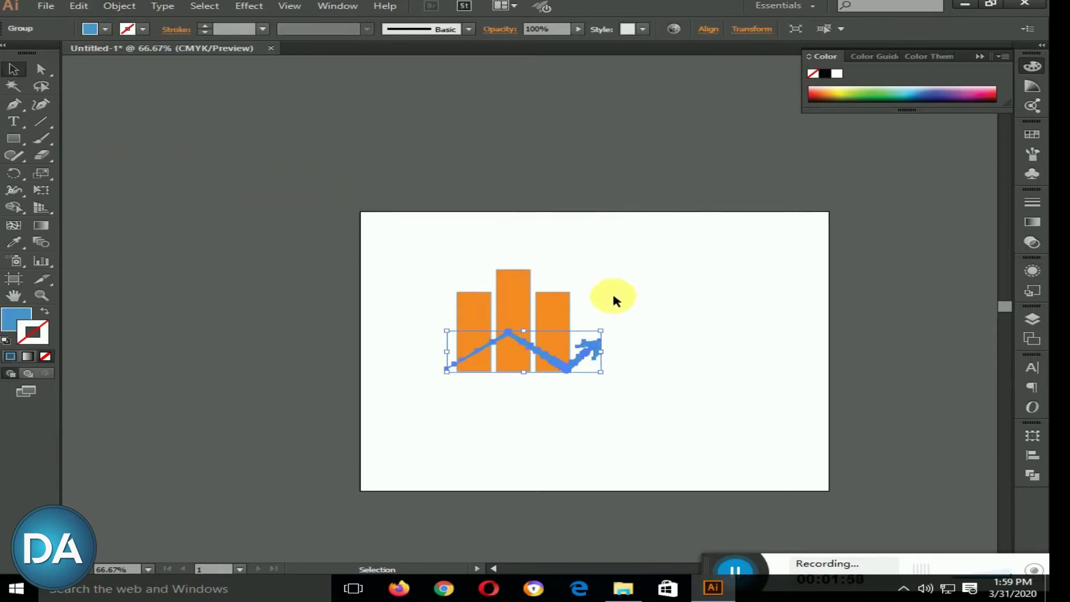
left_click(613, 332)
left_click(586, 351)
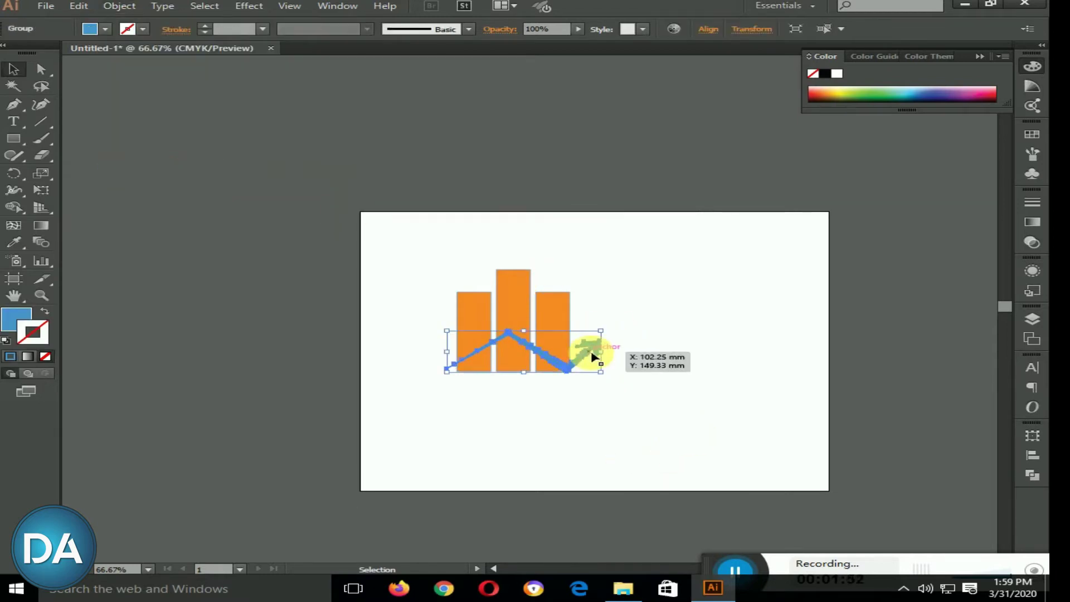
Step: Unite the expanded zigzag line and its arrowhead into one shape and keep the arrow selected
left_click(1032, 476)
left_click(818, 455)
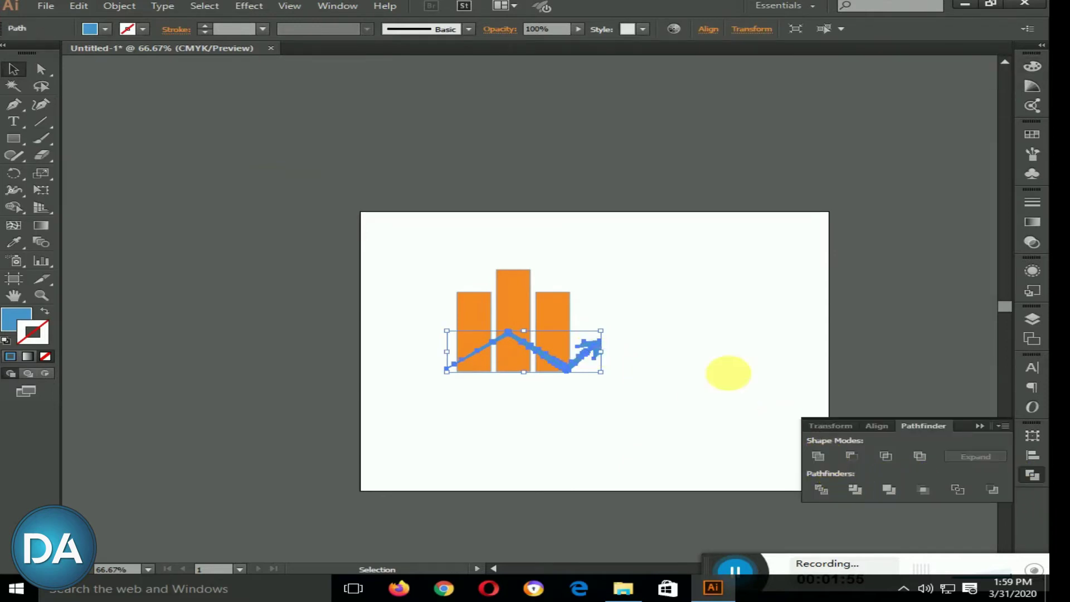
left_click(705, 358)
left_click(588, 351)
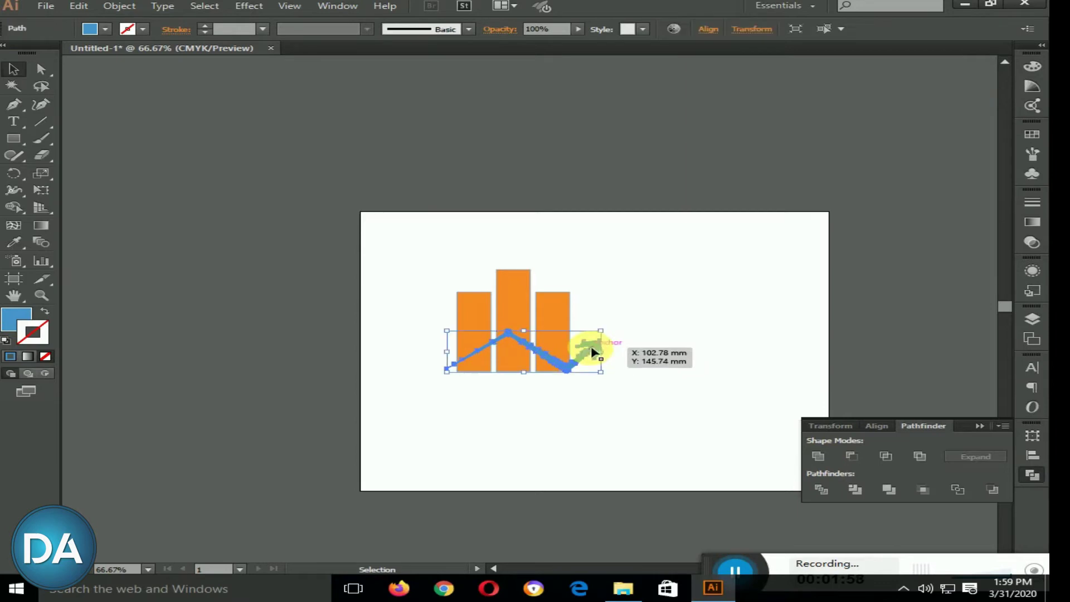
left_click(979, 425)
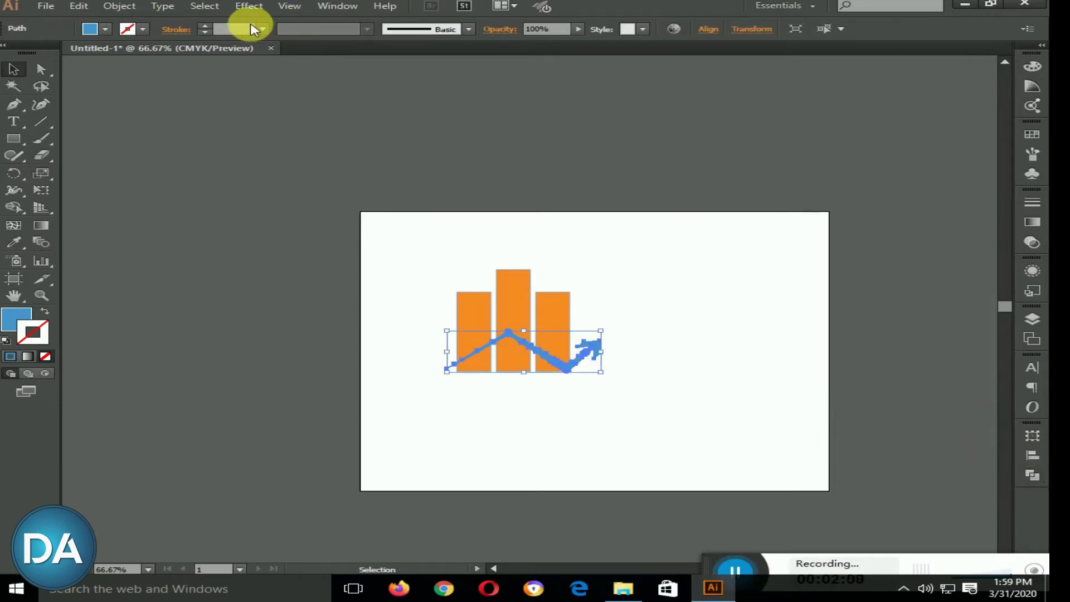
Step: Give the zigzag arrow a white (FFFFFF) stroke with a weight of 8 pt
left_click(205, 26)
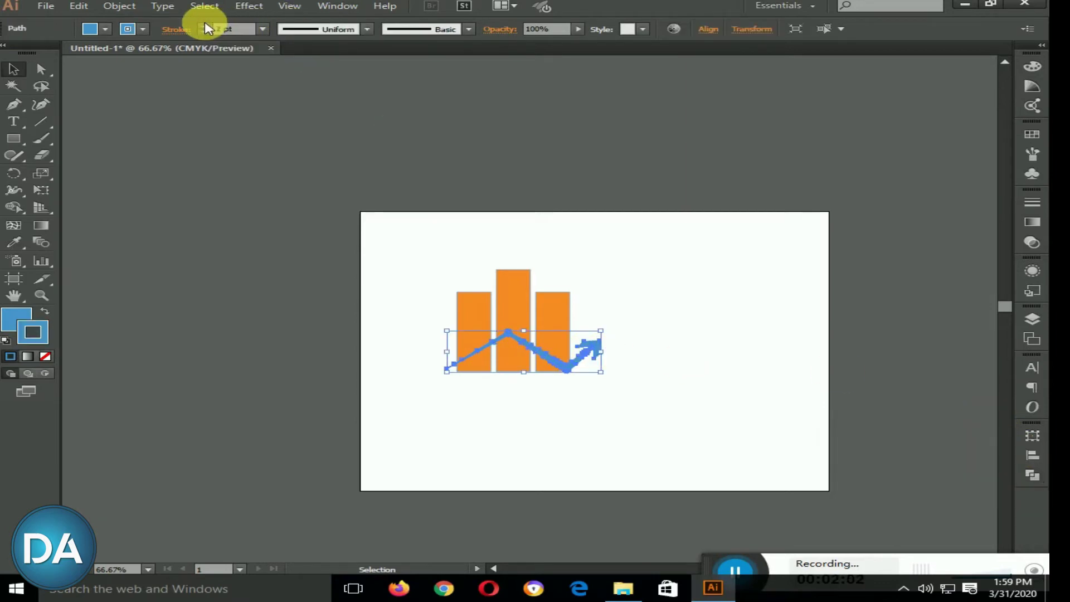
double_click(22, 341)
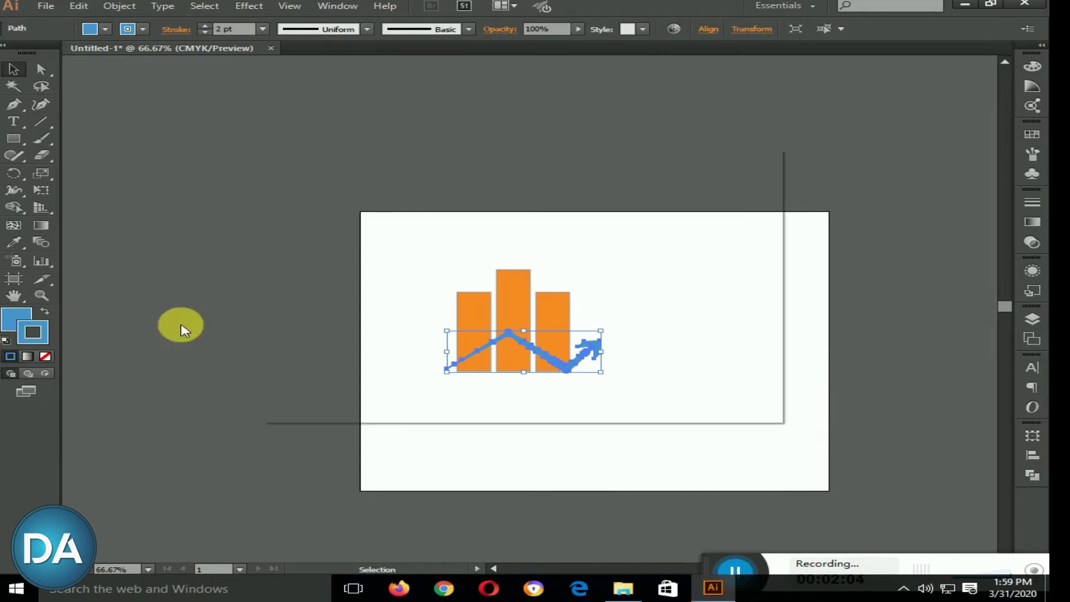
left_click(282, 197)
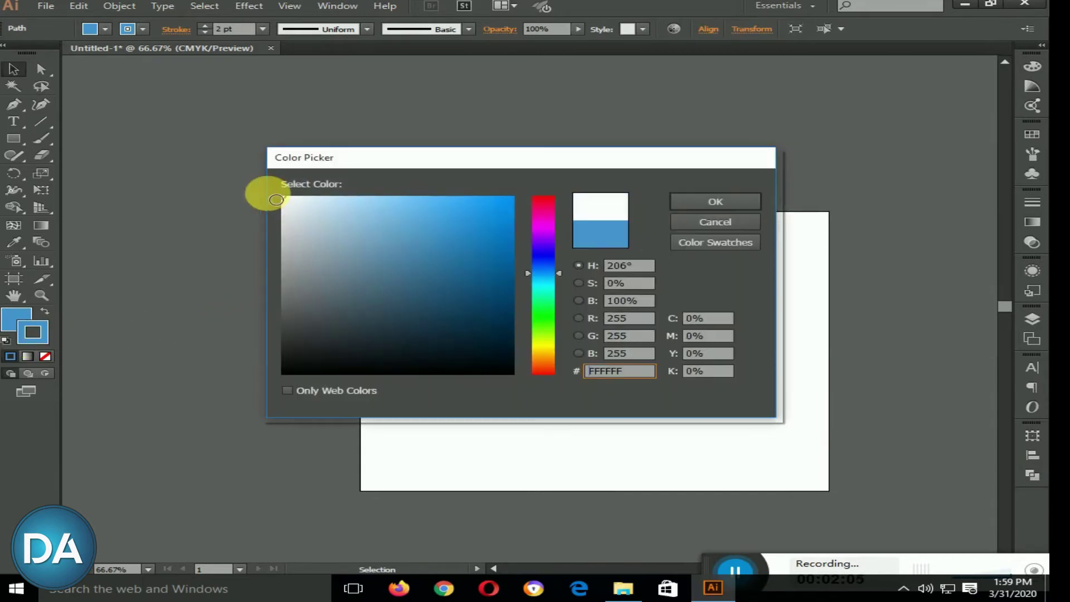
left_click(745, 199)
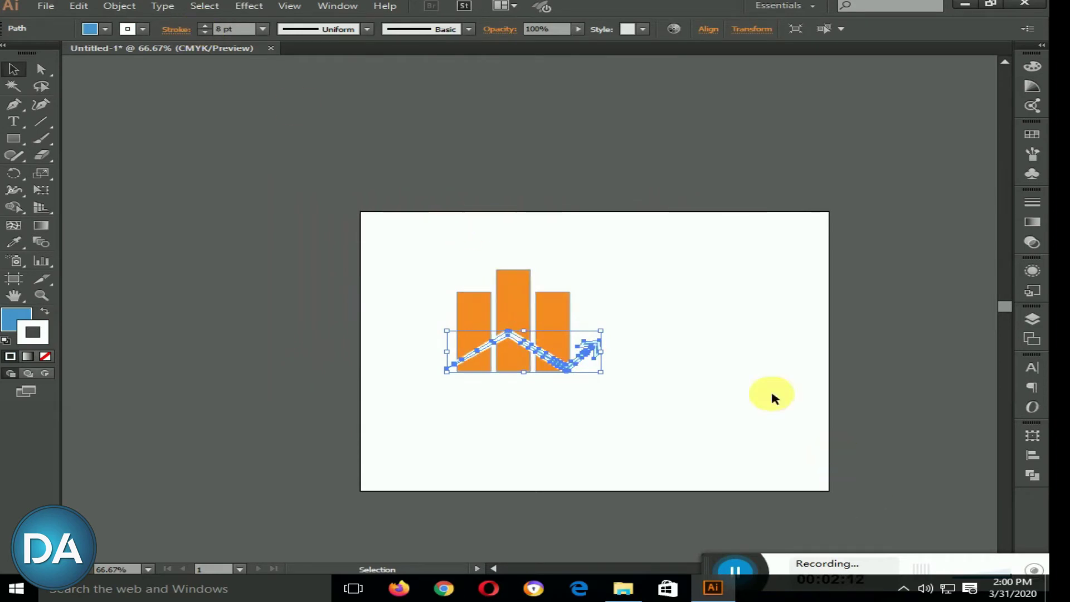
Step: Align the zigzag arrow's white stroke to the outside of its shape
left_click(690, 365)
left_click(597, 351)
left_click(176, 29)
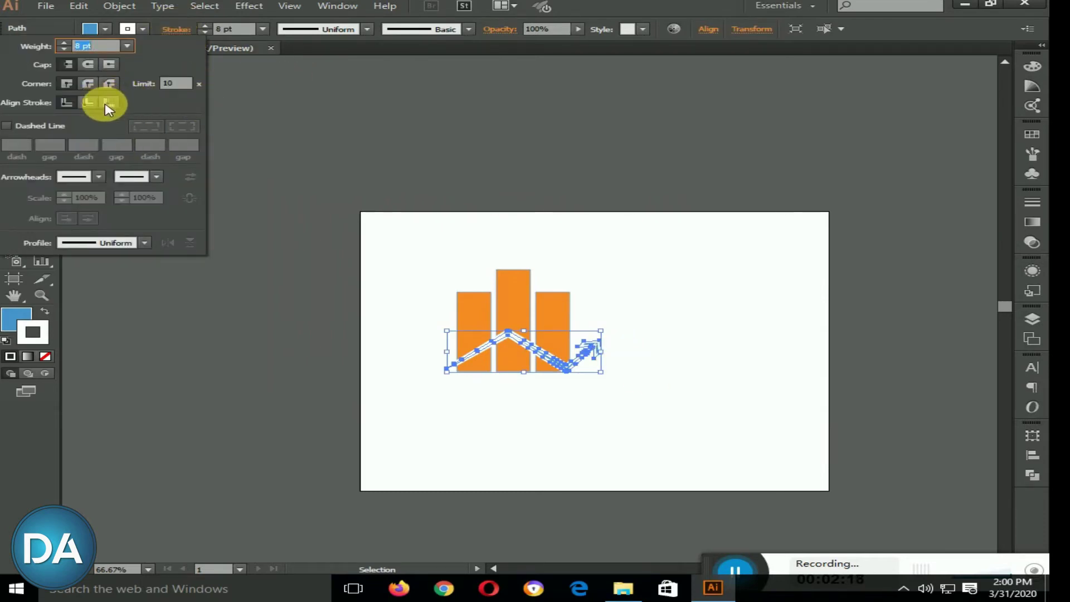
left_click(109, 103)
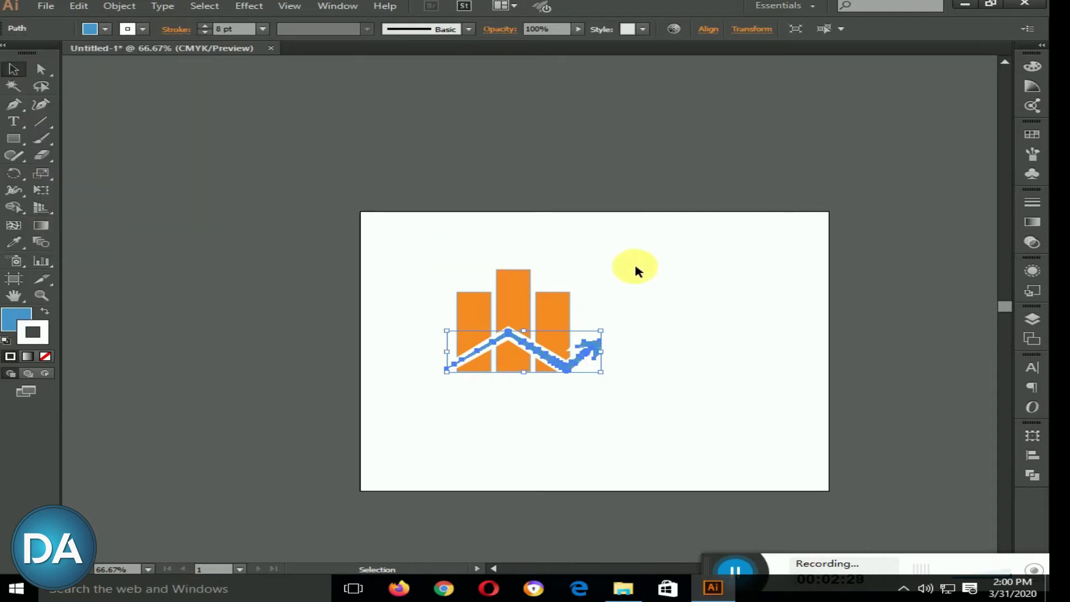
left_click(661, 307)
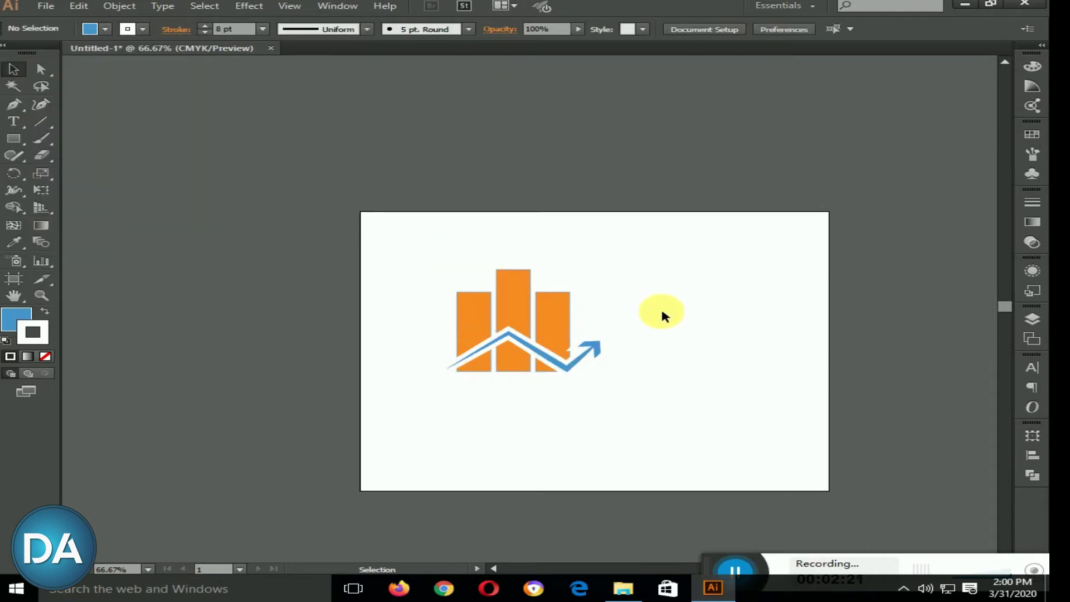
Step: Nudge the zigzag arrow slightly up and widen it from its center so both ends reach further past the bars
left_click(586, 357)
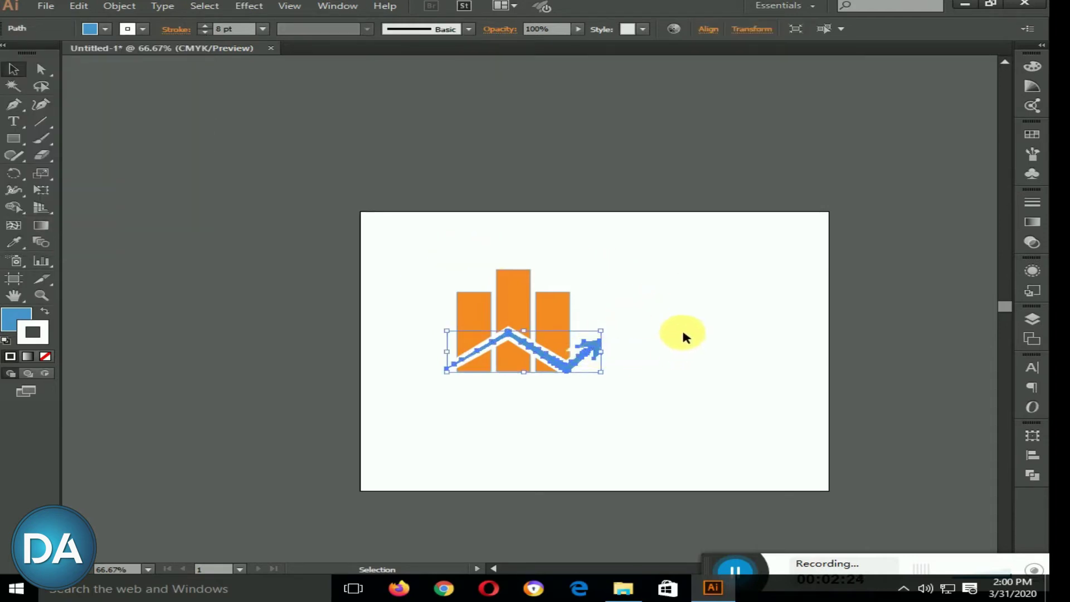
key("Up")
key("Up")
key("Up")
key("Up")
key("Up")
key("Up")
key("Up")
key("Up")
key("Up")
key("Up")
key("Up")
key("Up")
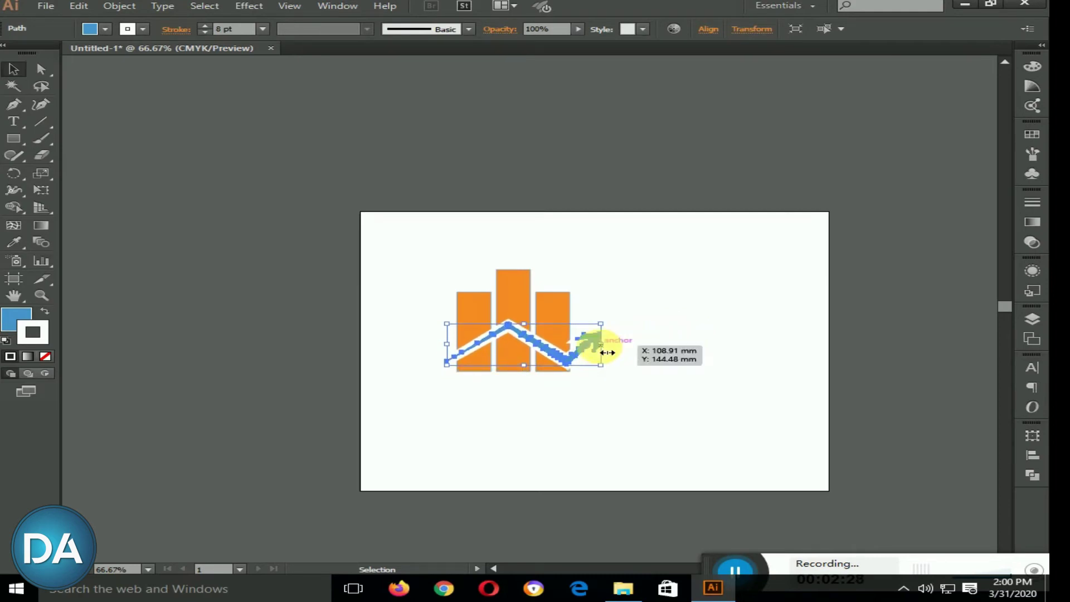
left_click_drag(602, 353, 613, 352)
left_click(663, 361)
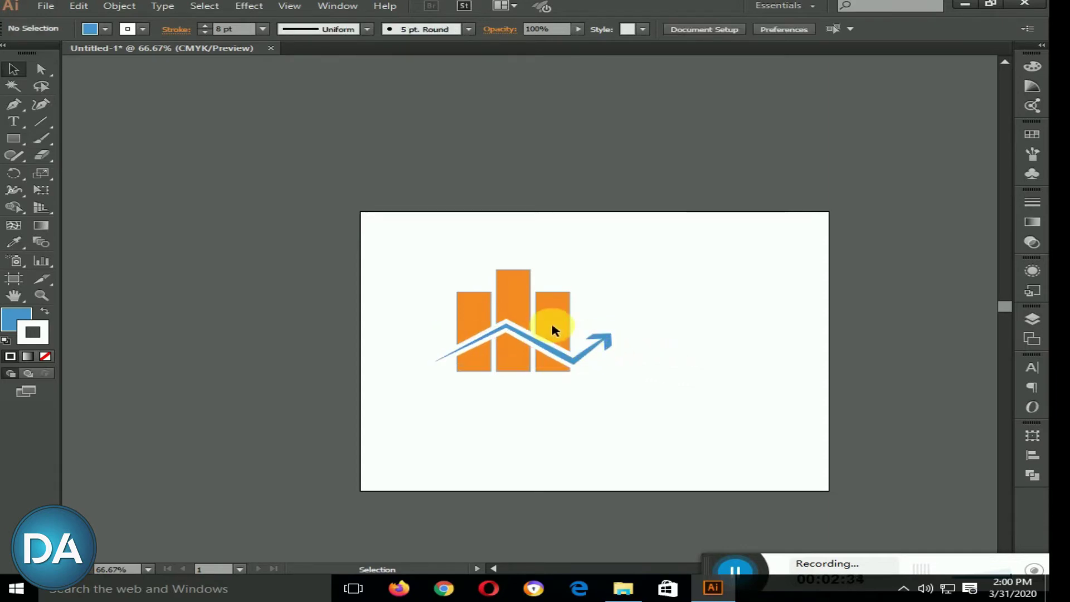
Step: Select the three orange bars and remove their blue stroke
left_click(601, 292)
left_click(592, 273)
left_click_drag(592, 273, 447, 302)
left_click(15, 328)
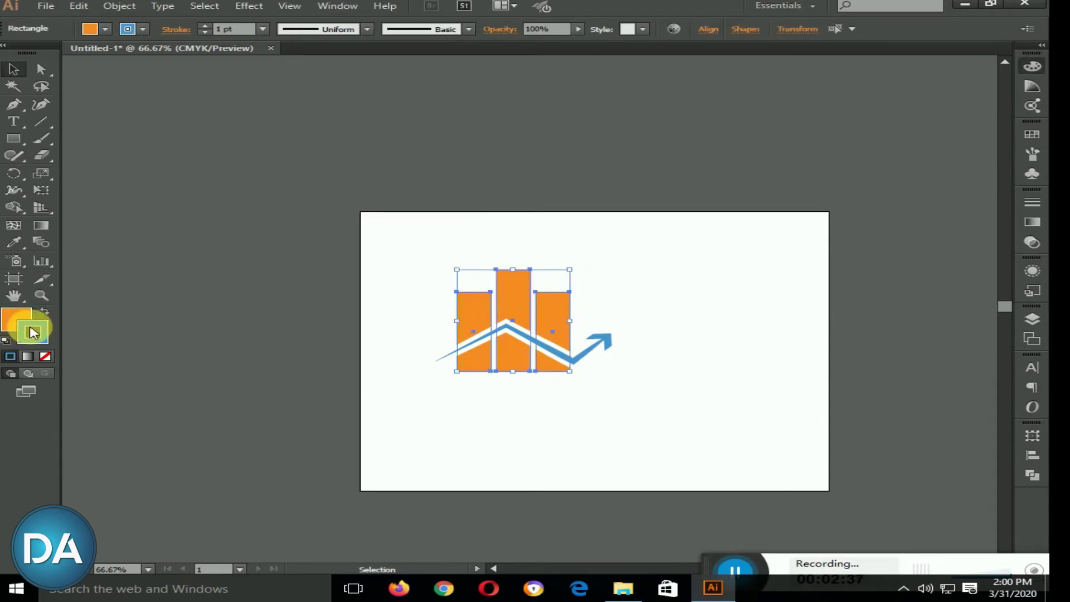
left_click(47, 358)
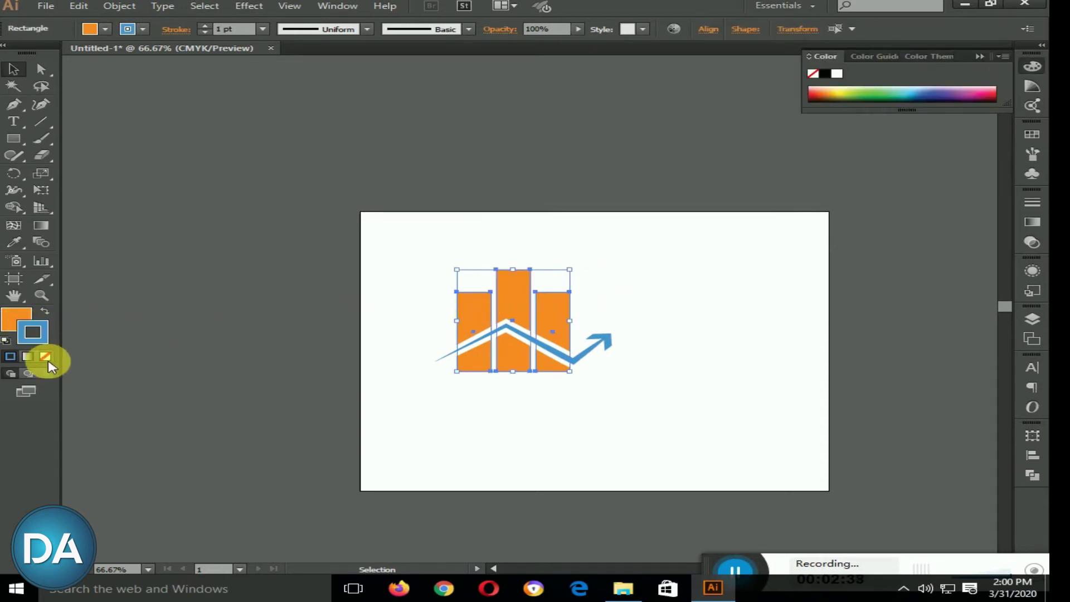
left_click(539, 428)
Step: Expand the appearance of the zigzag arrow so its white stroke becomes a filled shape
left_click_drag(547, 418, 501, 336)
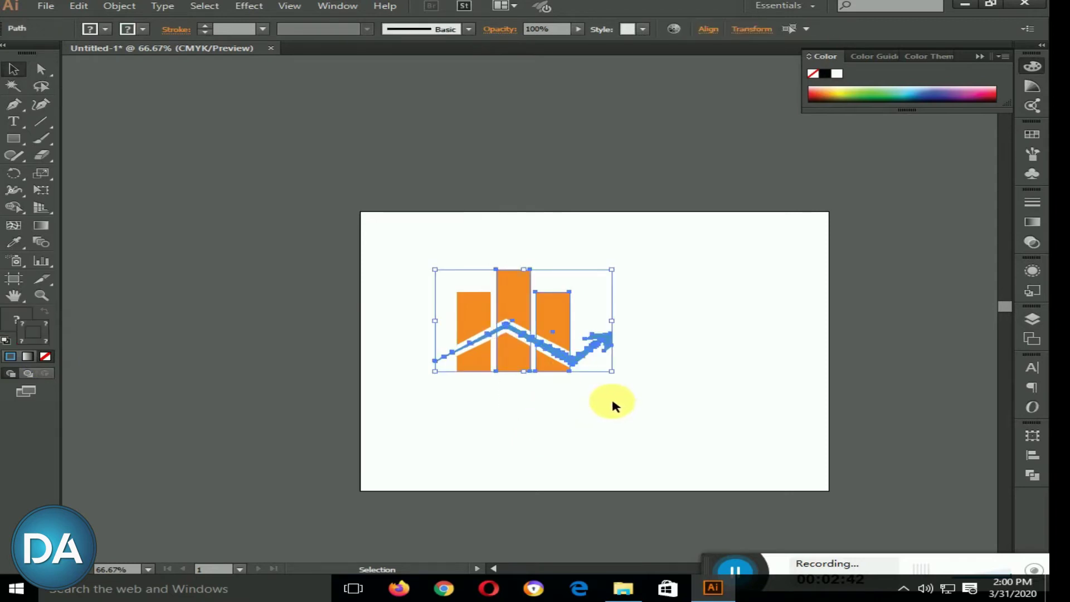
left_click(611, 337)
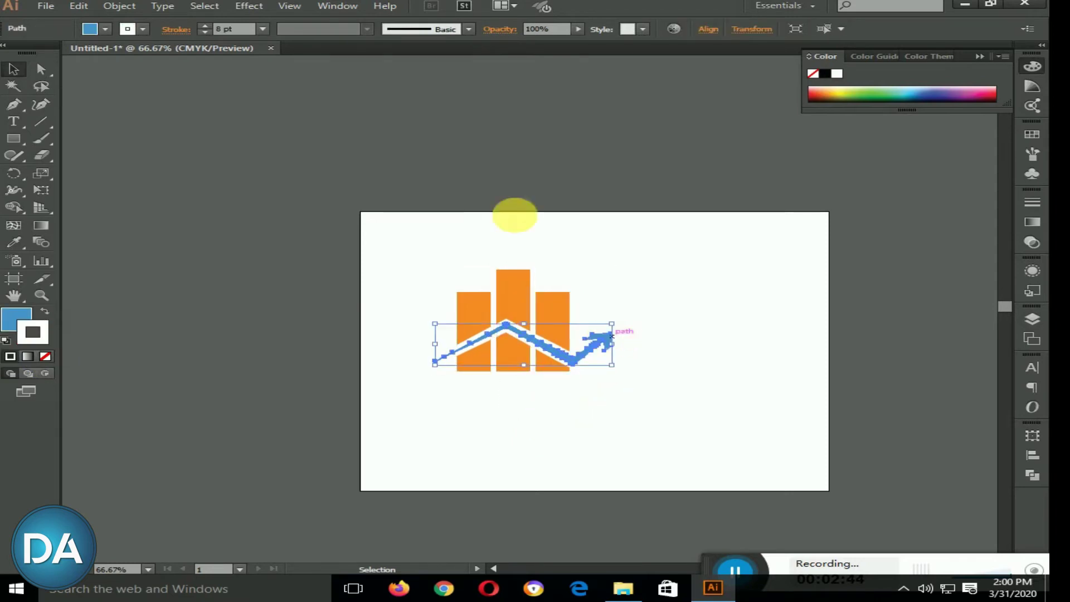
left_click(123, 7)
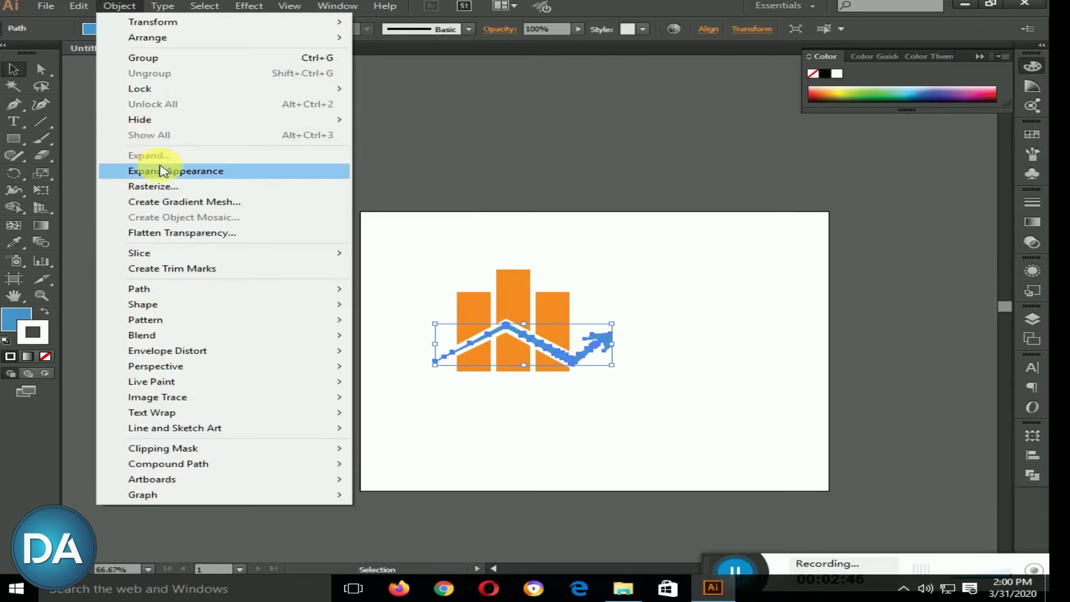
left_click(162, 171)
left_click(676, 358)
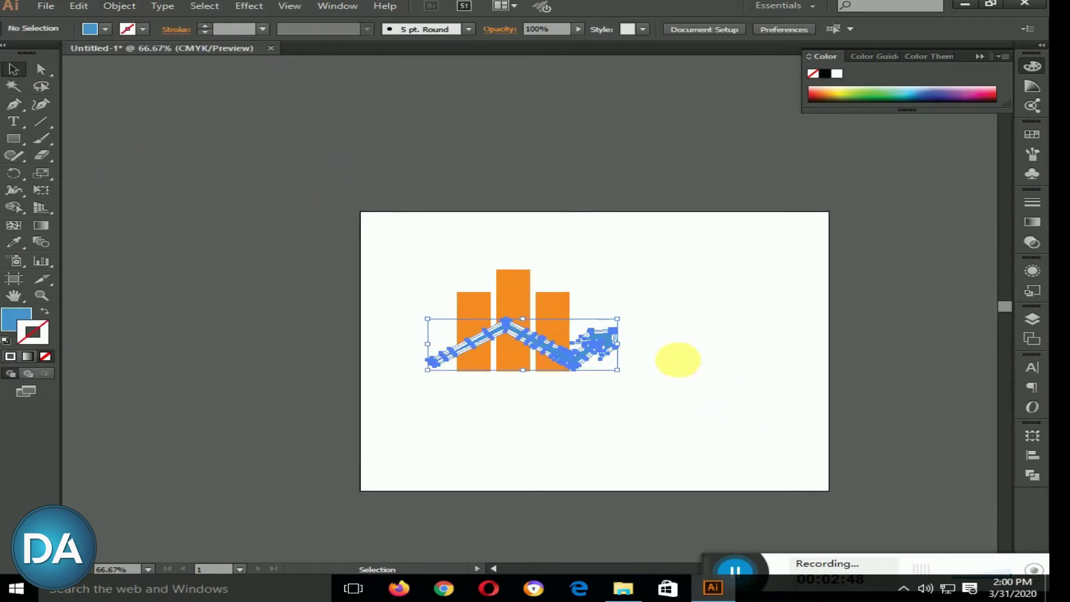
left_click(611, 351)
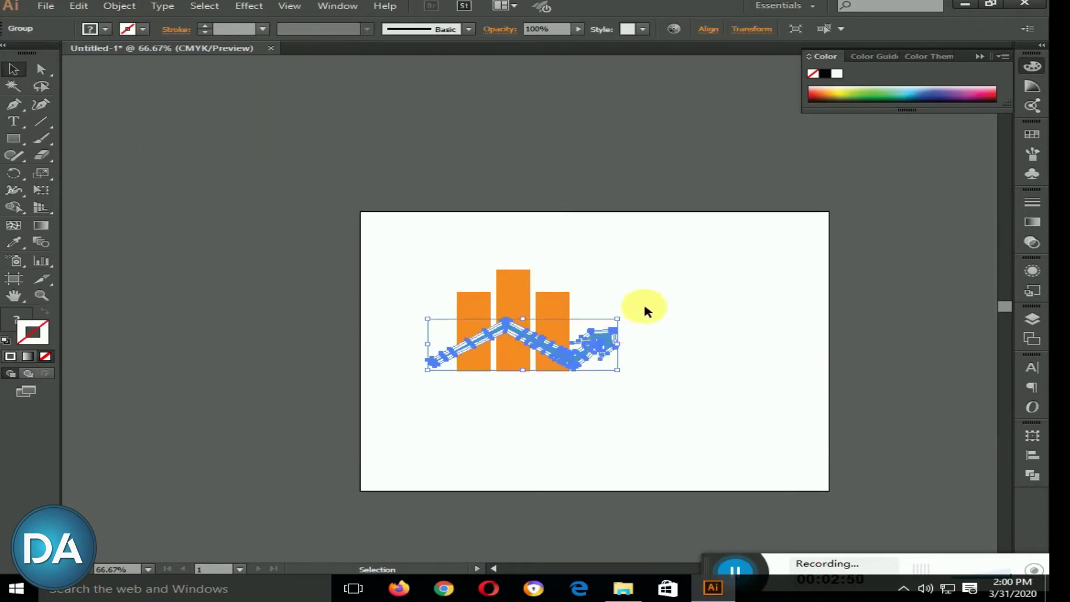
Step: Select the bars together with the arrow and apply the Trim pathfinder
left_click(666, 265)
left_click_drag(666, 257, 438, 394)
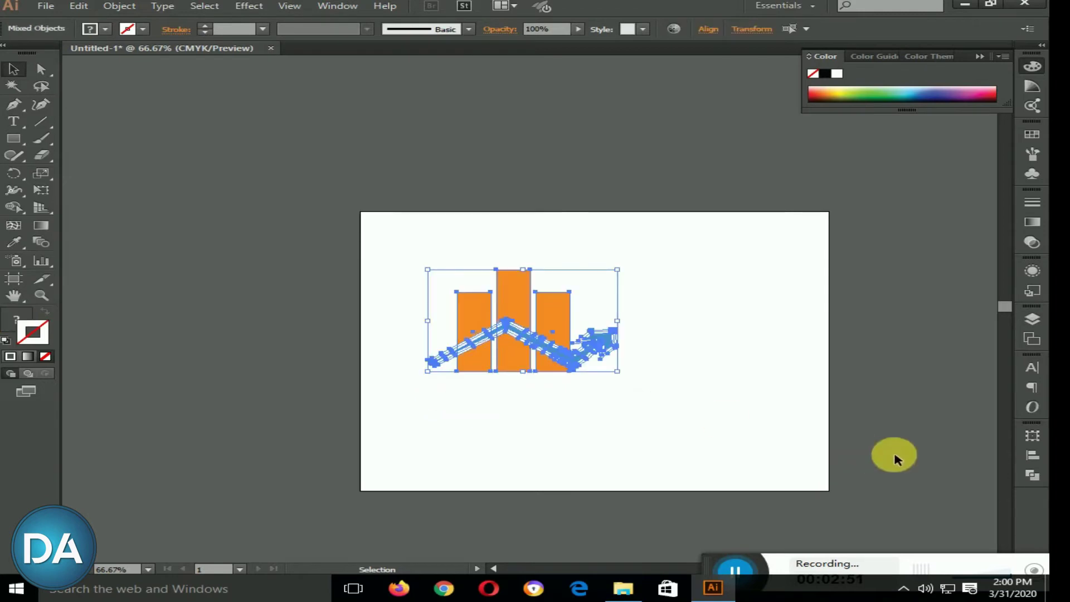
left_click(1032, 475)
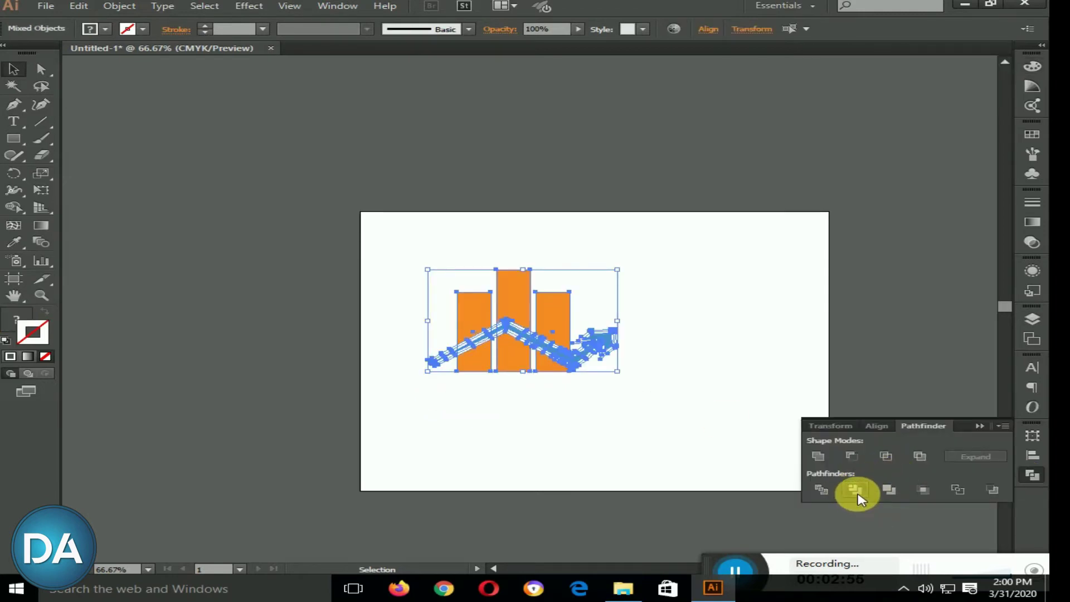
left_click(858, 494)
left_click(979, 425)
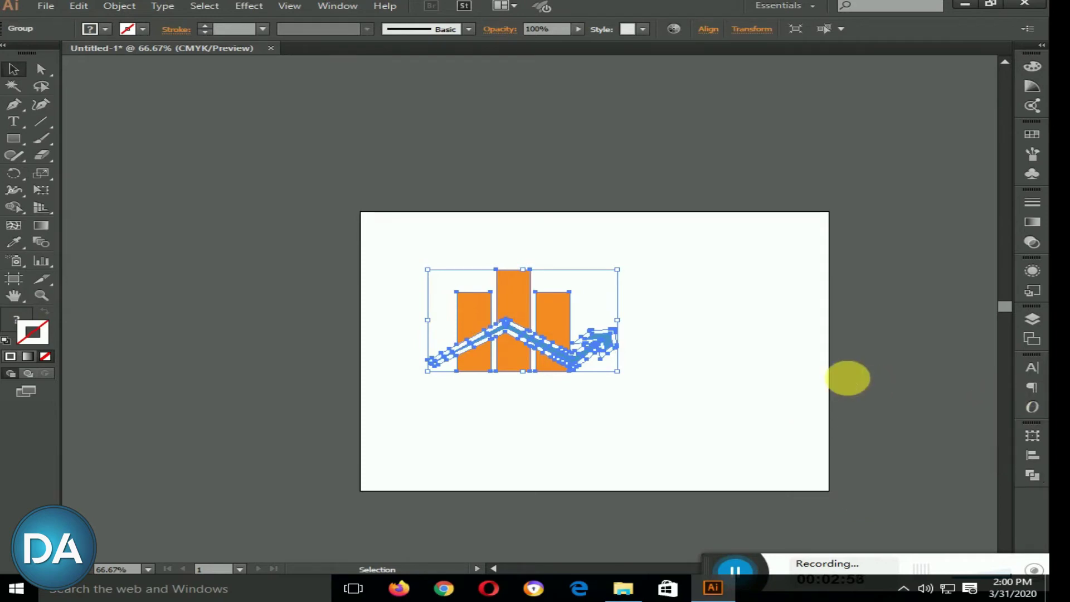
Step: Move the whole logo off the artboard onto the gray canvas on its left side
left_click(659, 317)
left_click_drag(652, 272, 505, 348)
left_click_drag(504, 349, 273, 348)
left_click(425, 353)
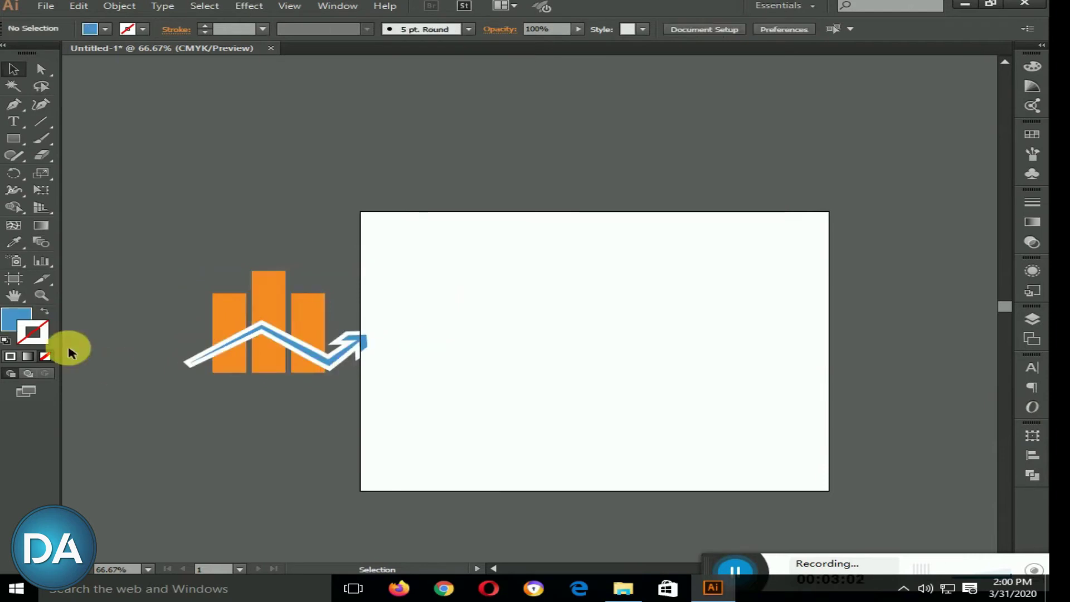
Step: Select the white outline around the arrow with the Magic Wand and delete it, leaving real gaps in the bars
left_click(41, 295)
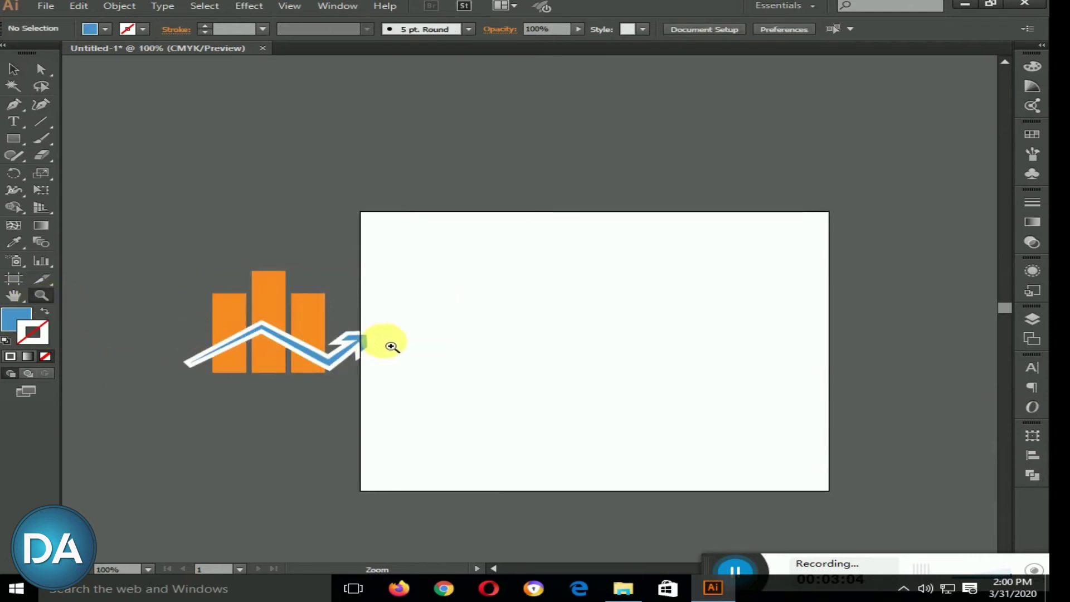
left_click(389, 344)
left_click(620, 344)
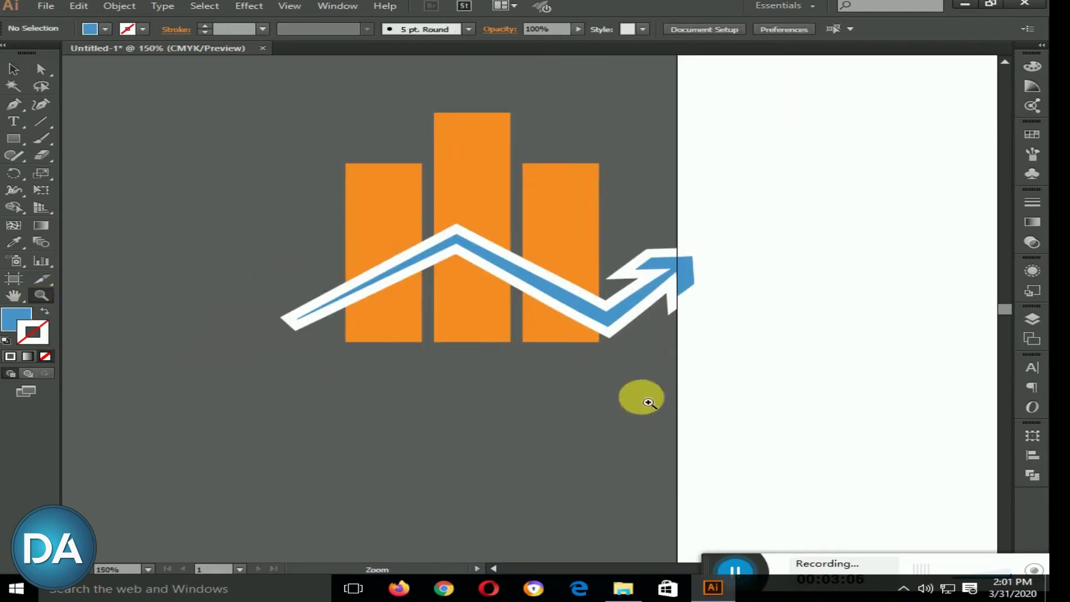
left_click(14, 68)
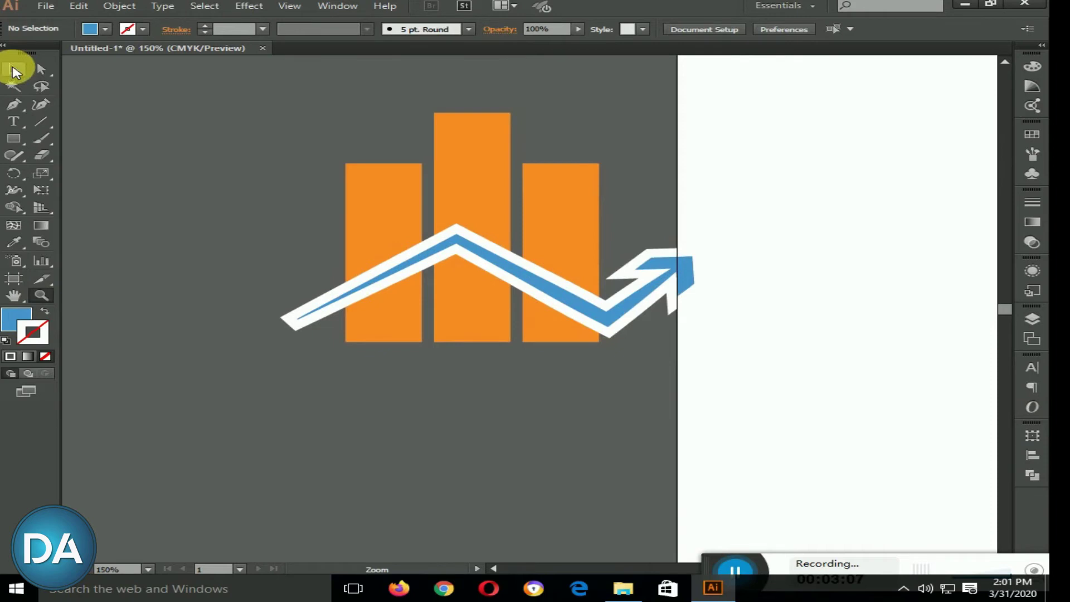
left_click(487, 263)
left_click(15, 87)
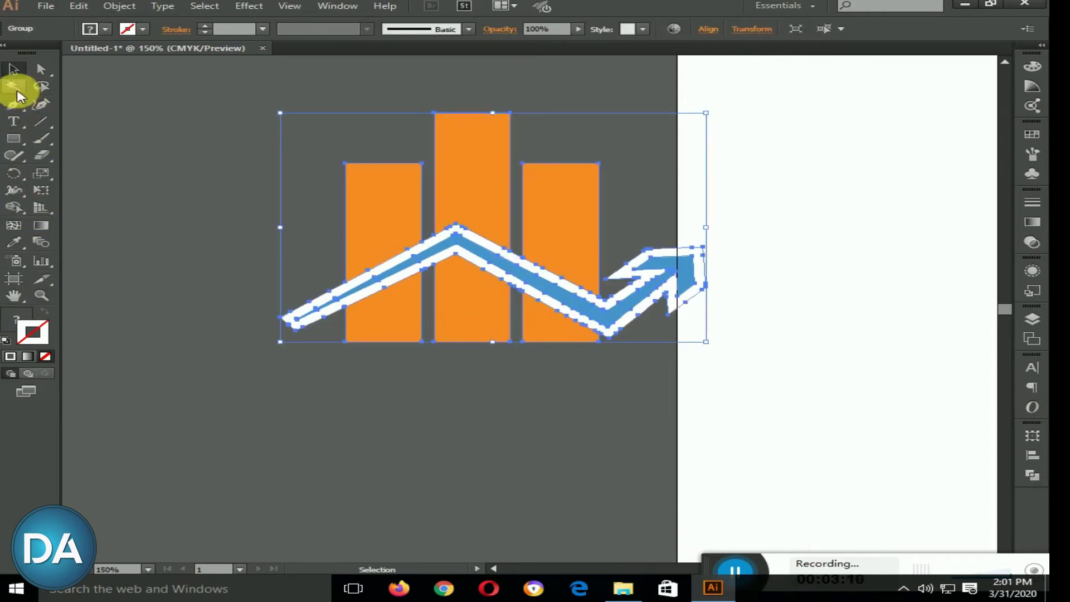
left_click(361, 285)
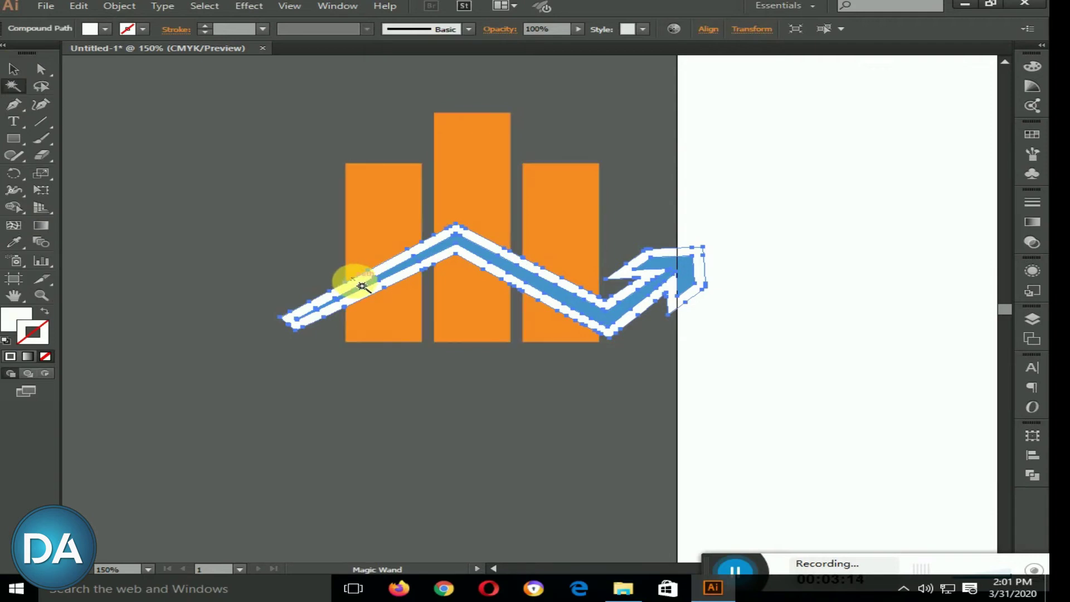
key("Delete")
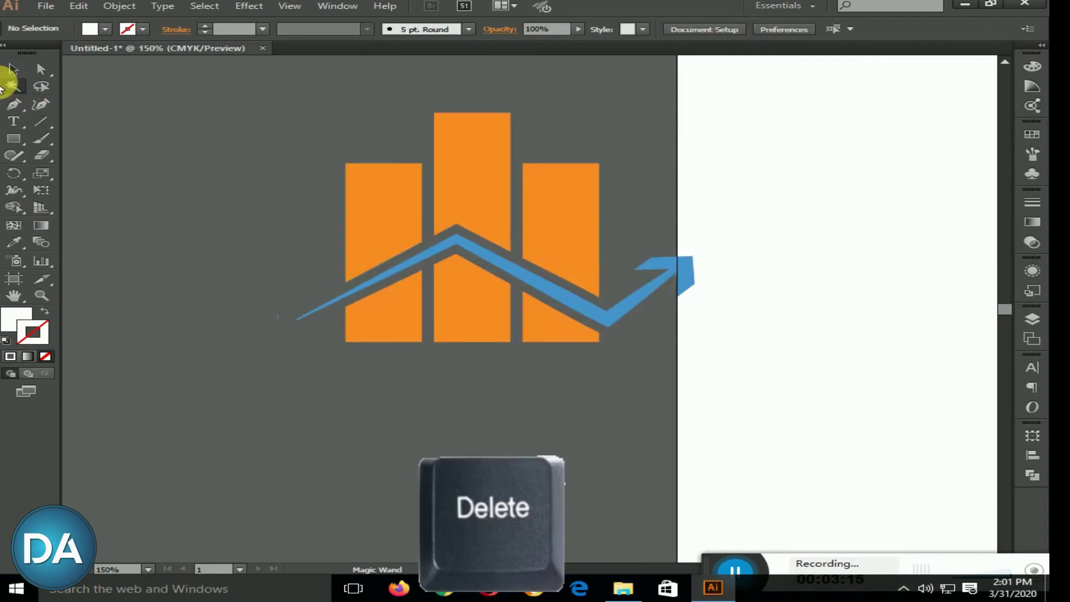
Step: Move the whole logo back onto the artboard
left_click(42, 295)
left_click(745, 332, "alt")
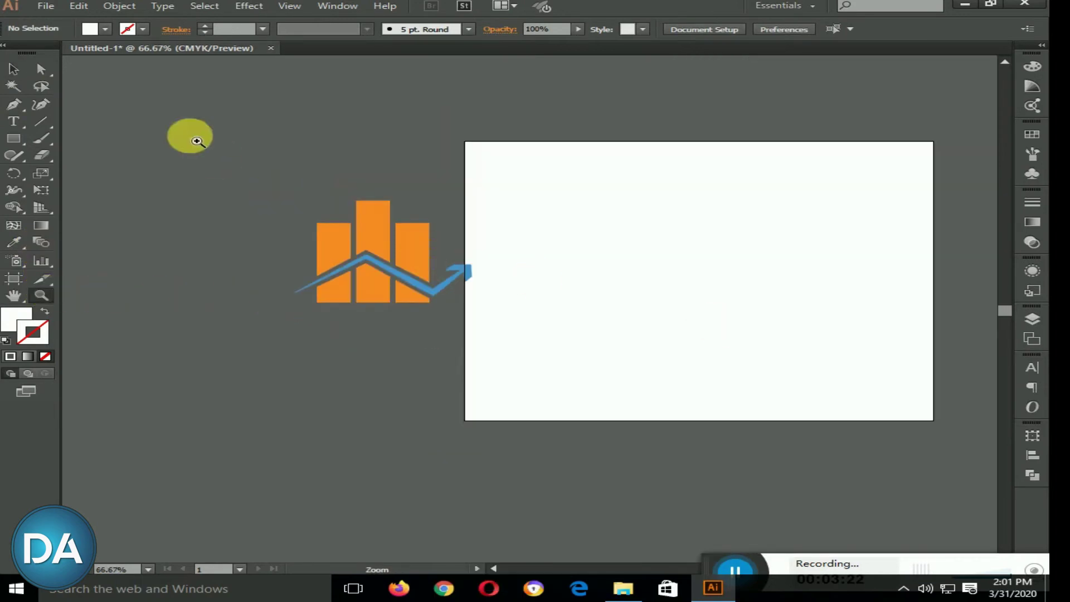
left_click(12, 72)
left_click_drag(246, 210, 593, 303)
left_click_drag(662, 301, 680, 298)
left_click(697, 351)
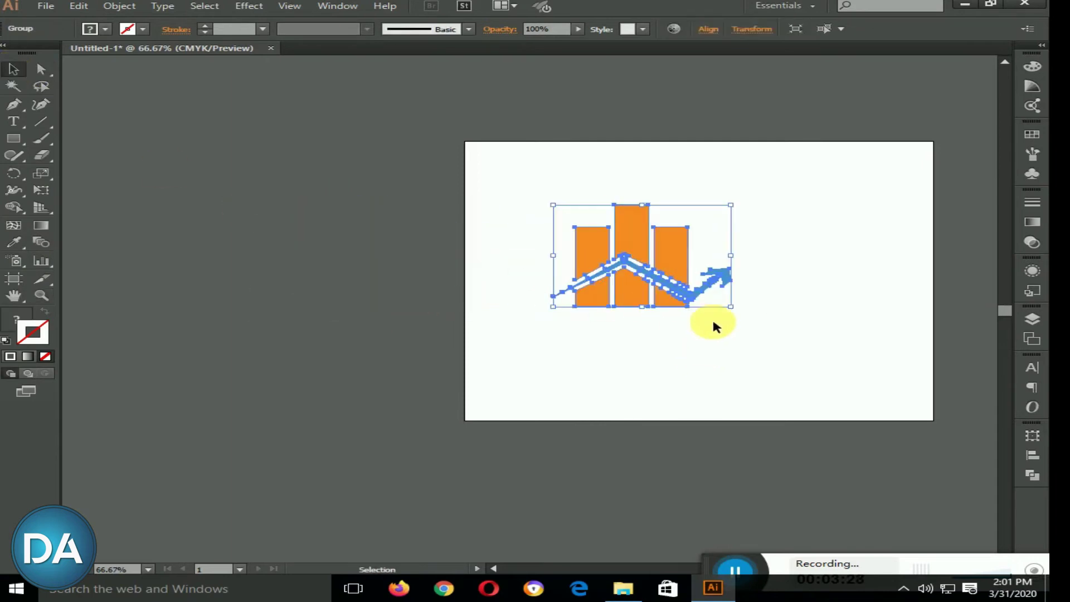
Step: Enlarge the logo proportionally from its center and shift it about 30 mm right to the middle of the artboard
left_click(695, 328)
left_click(650, 286)
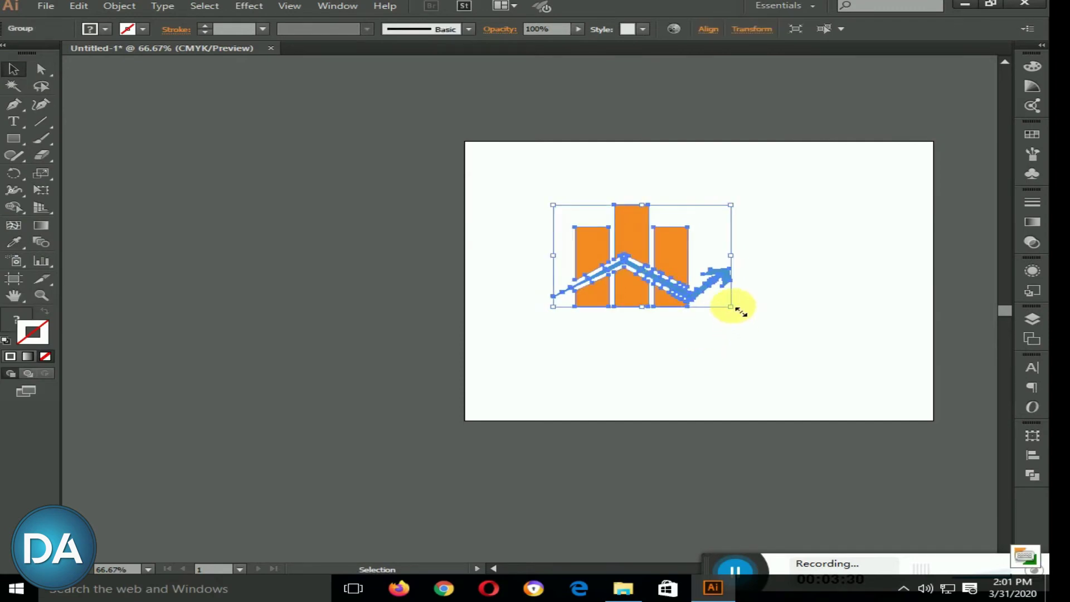
left_click_drag(740, 311, 785, 342)
left_click_drag(699, 291, 750, 288)
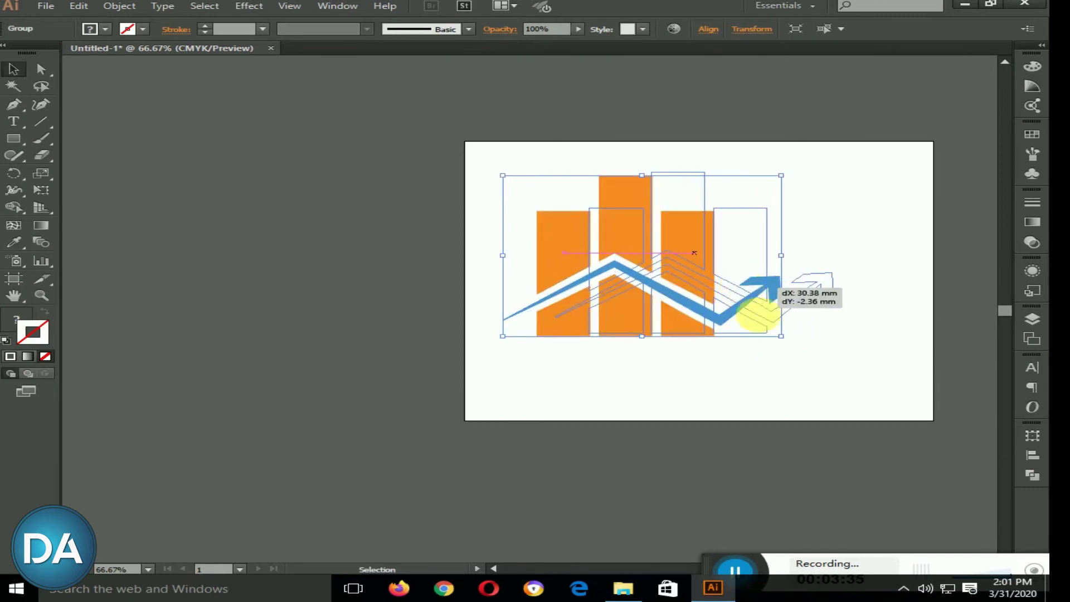
left_click(782, 369)
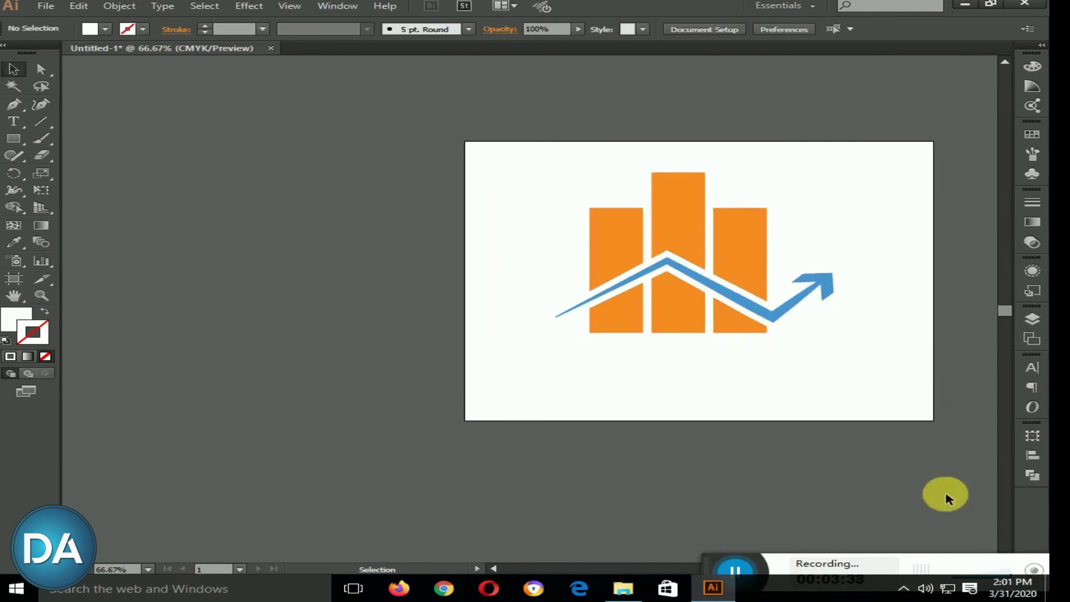
Step: Add the text "Your Logo" just below the orange bars and set its size to 76 pt
left_click(13, 121)
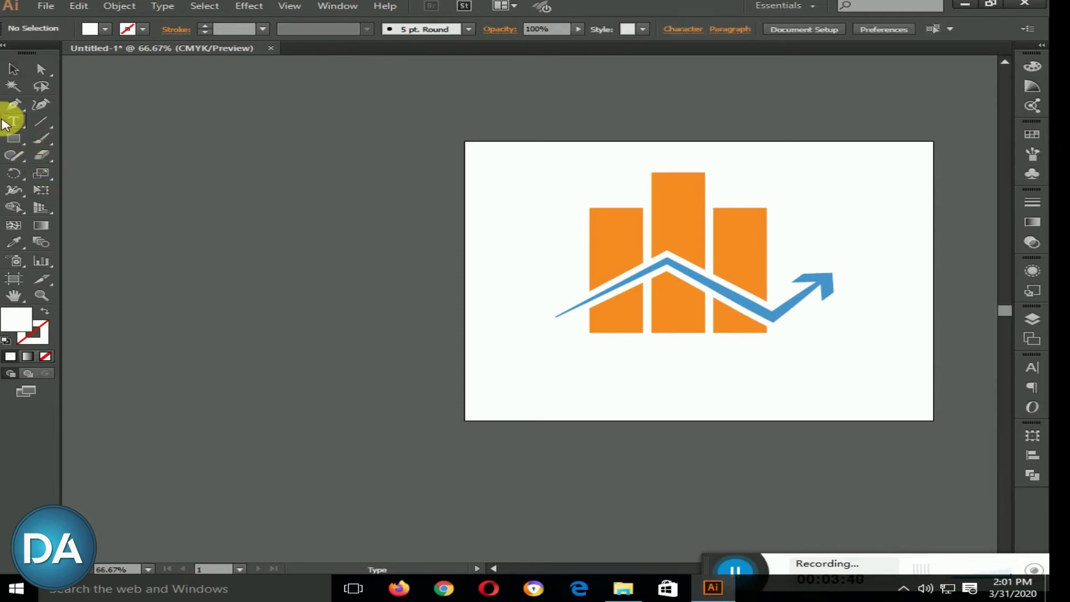
left_click(589, 355)
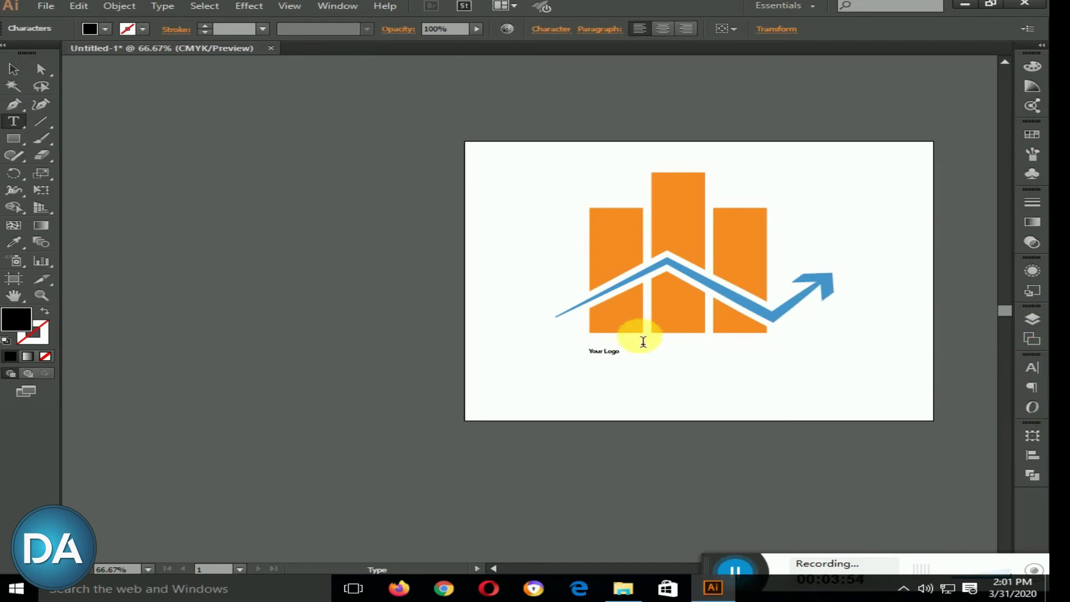
left_click_drag(630, 350, 555, 355)
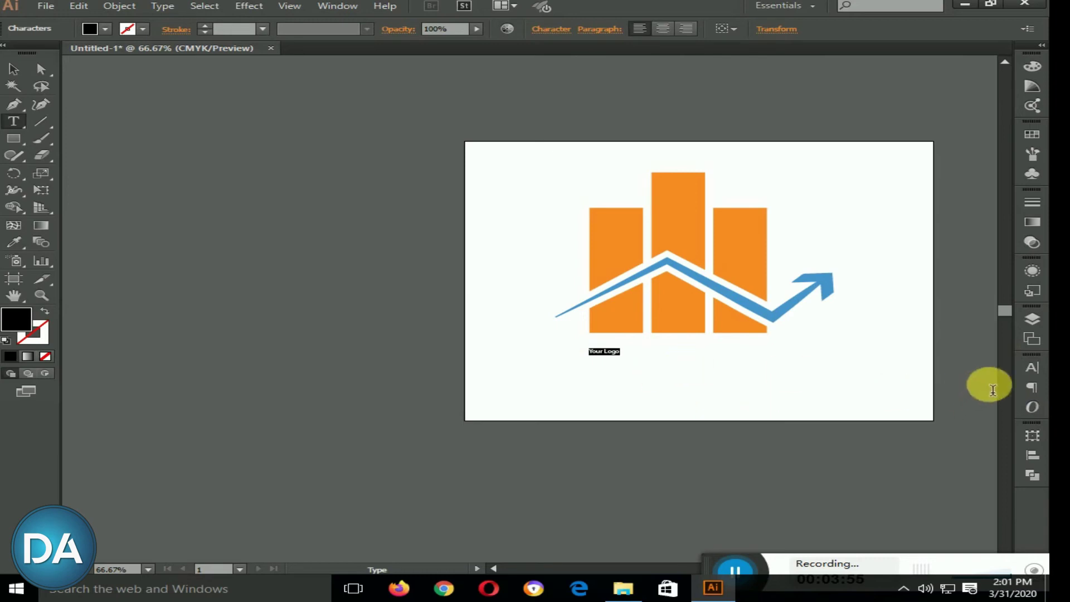
left_click(1041, 374)
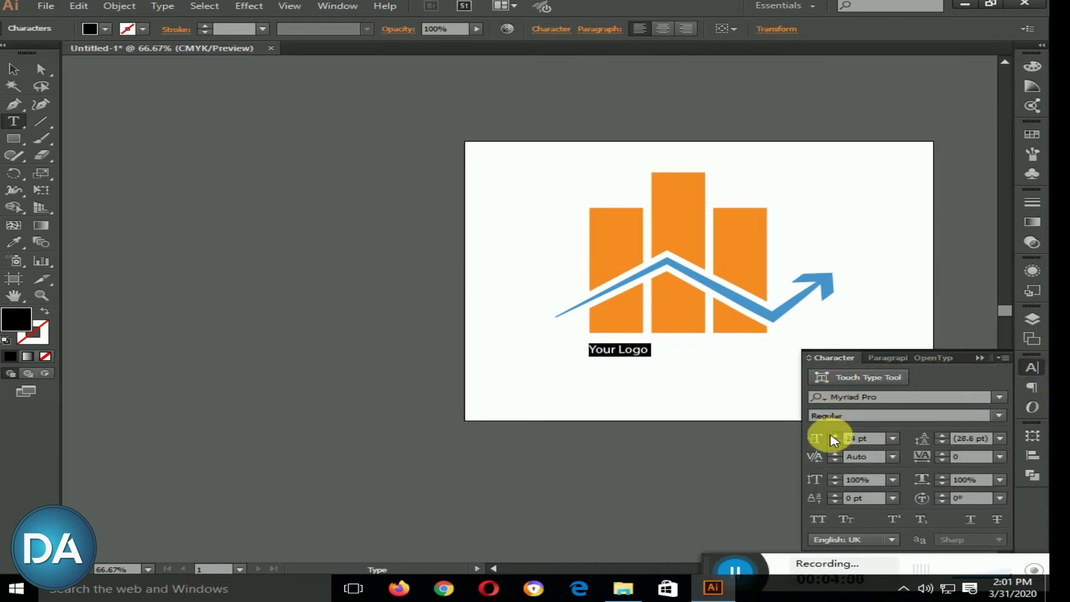
left_click_drag(832, 436, 833, 441)
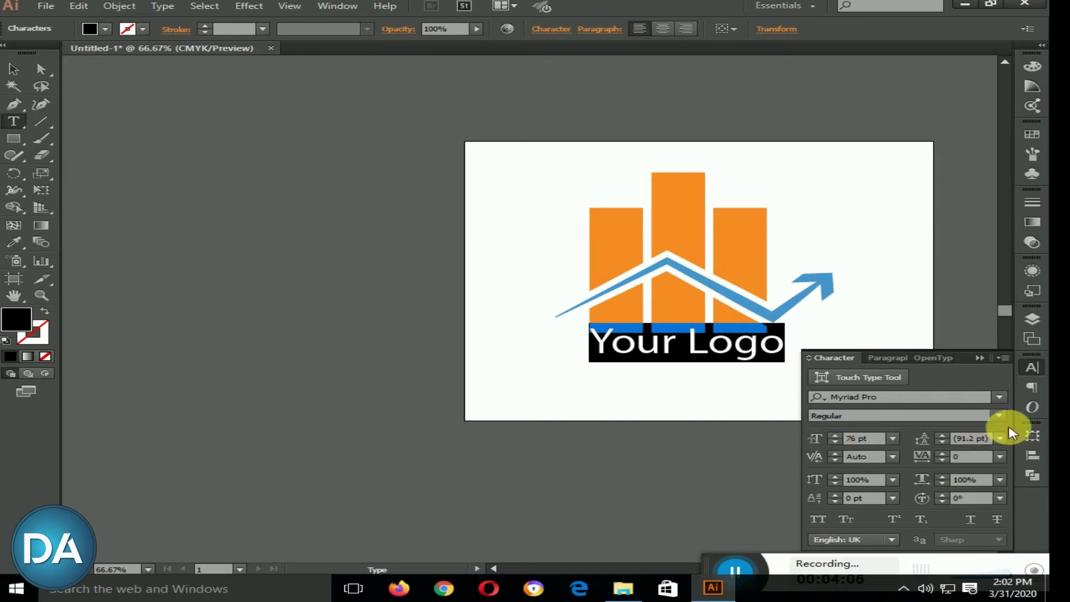
Step: Change the font of the logo text to Mismo Black
left_click(999, 398)
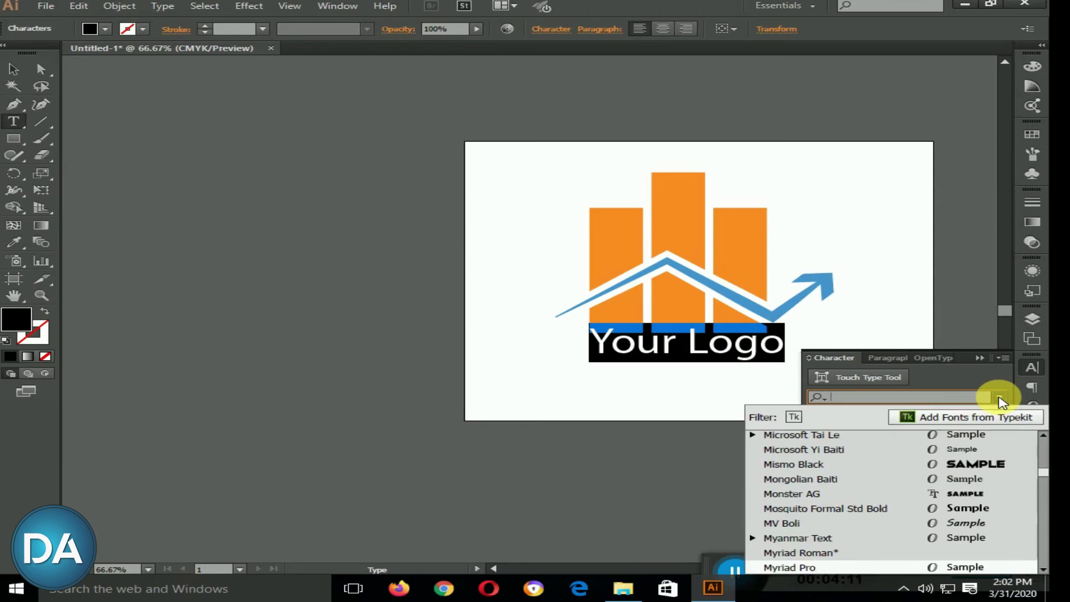
left_click(966, 463)
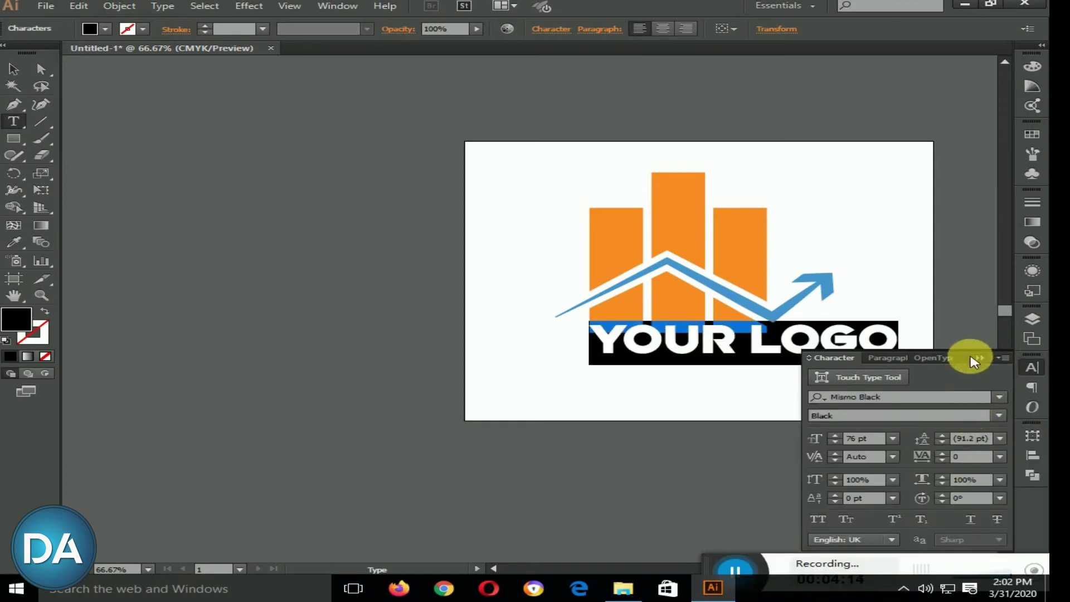
left_click(979, 357)
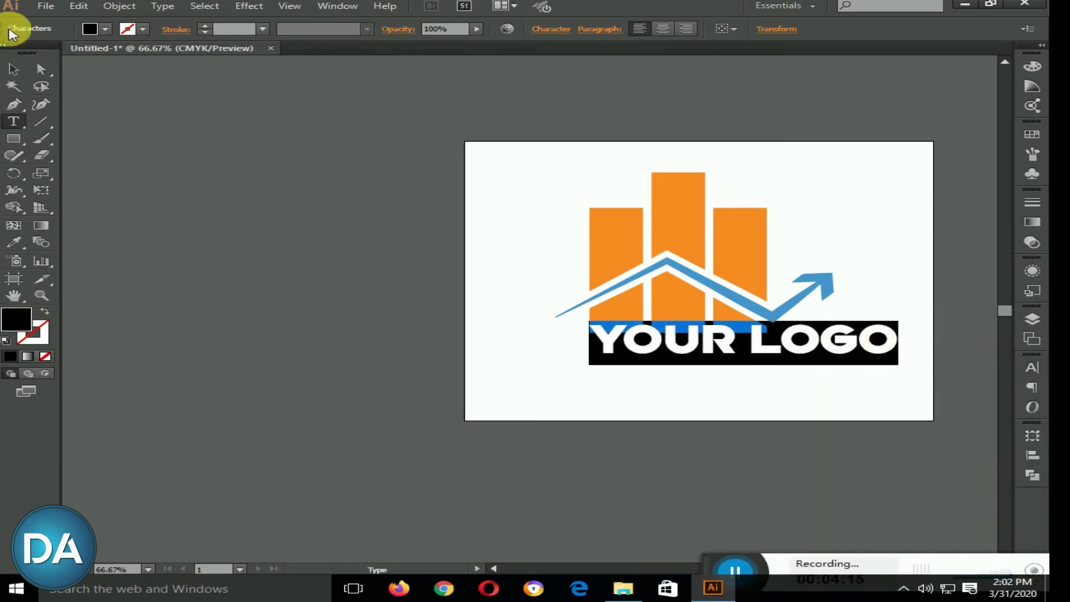
Step: Move the logo text down and left so it sits centered just beneath the bars and arrow
left_click(14, 69)
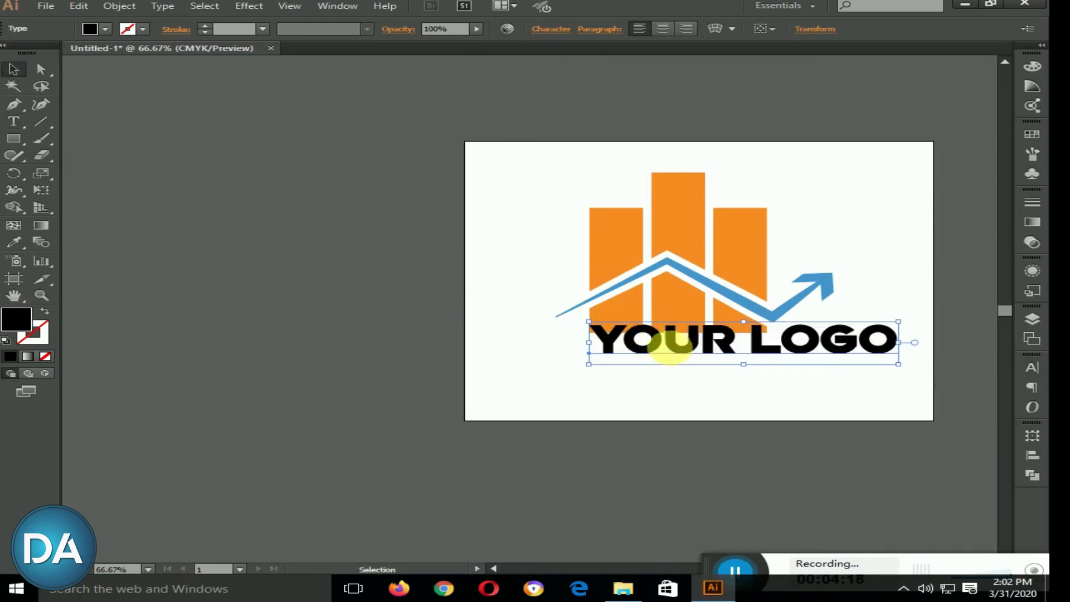
left_click_drag(669, 349, 666, 384)
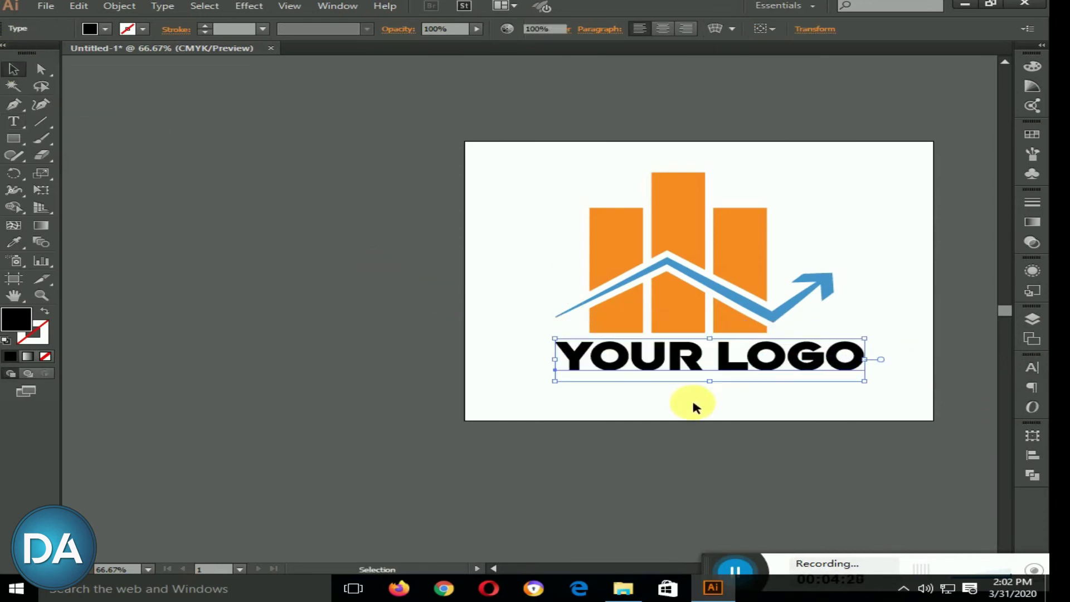
left_click(691, 396)
left_click(717, 354)
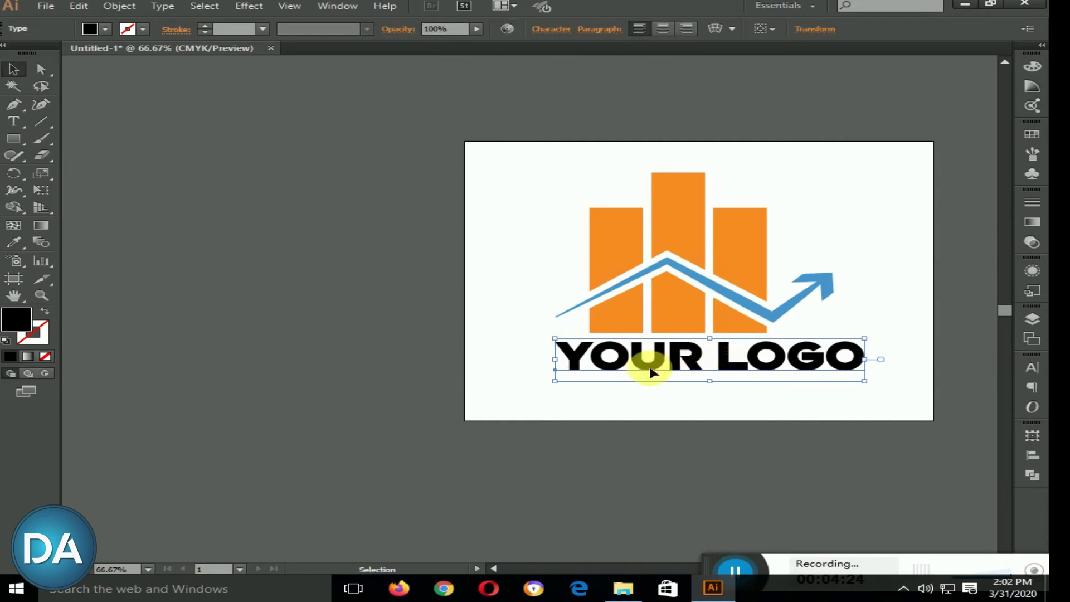
mouse_move(661, 358)
left_mouse_down()
mouse_move(650, 363)
mouse_move(664, 374)
left_mouse_up()
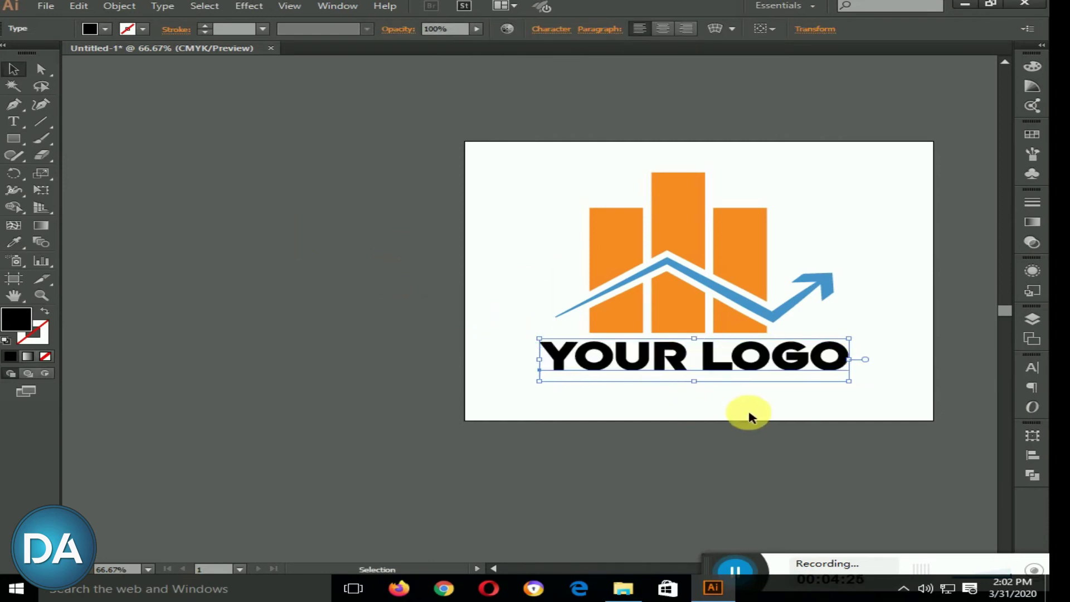
Step: Group the bars, the arrow and the text into one object
left_click_drag(747, 413, 641, 231)
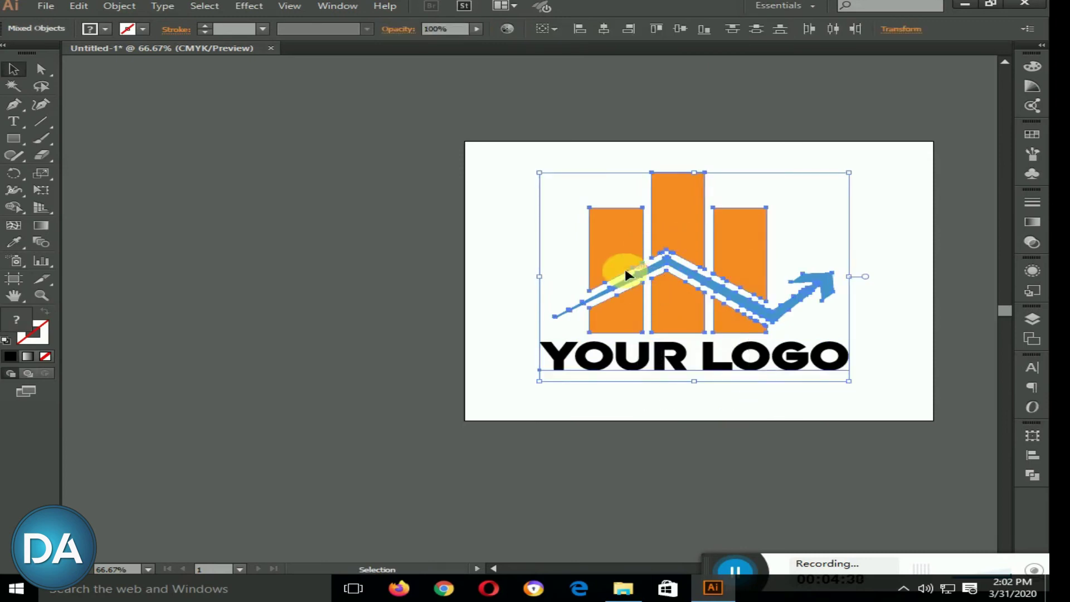
key("ctrl+g")
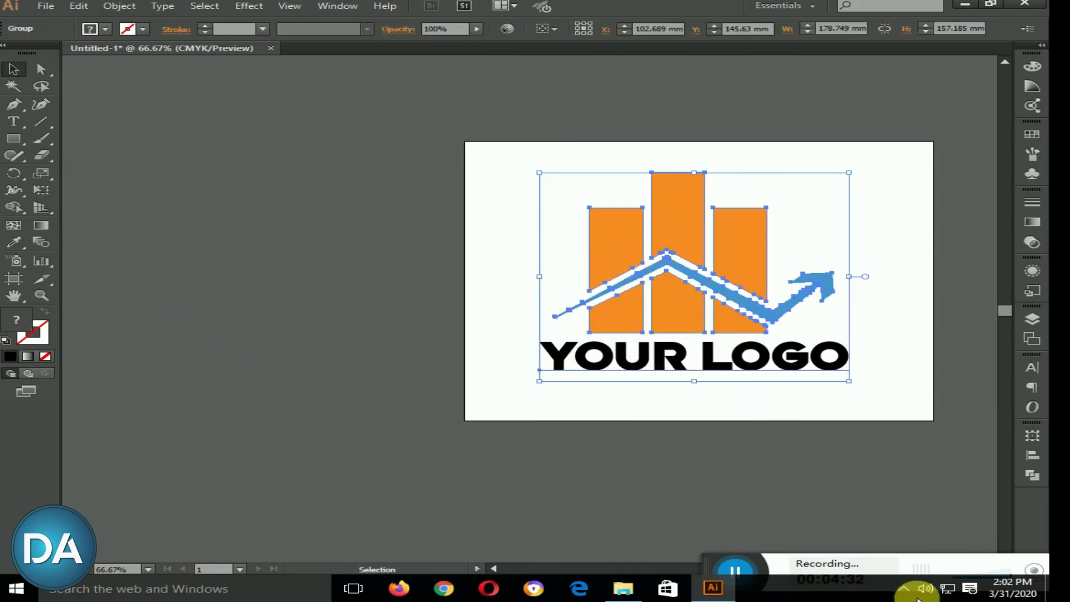
left_click(899, 488)
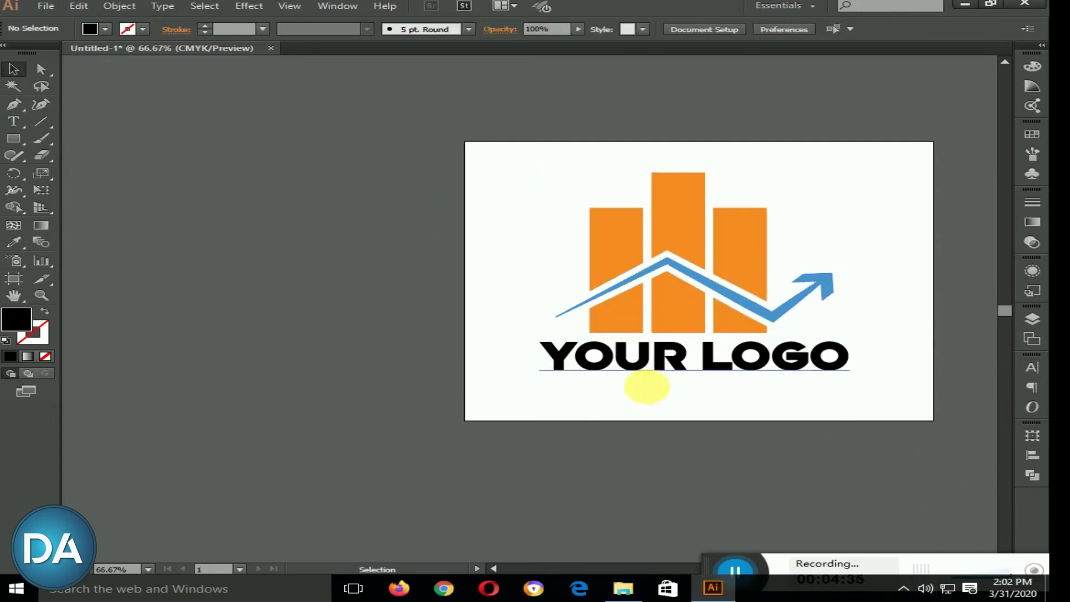
Step: Shift the grouped logo horizontally about 4.5 mm to the right on the artboard
left_click_drag(684, 396, 548, 396)
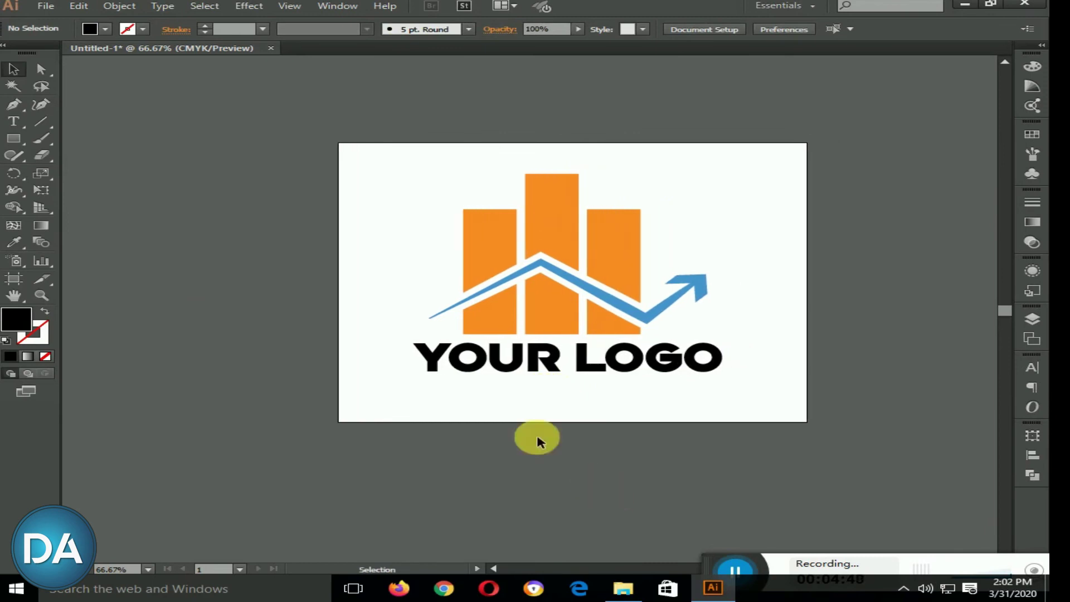
left_click_drag(635, 406, 578, 159)
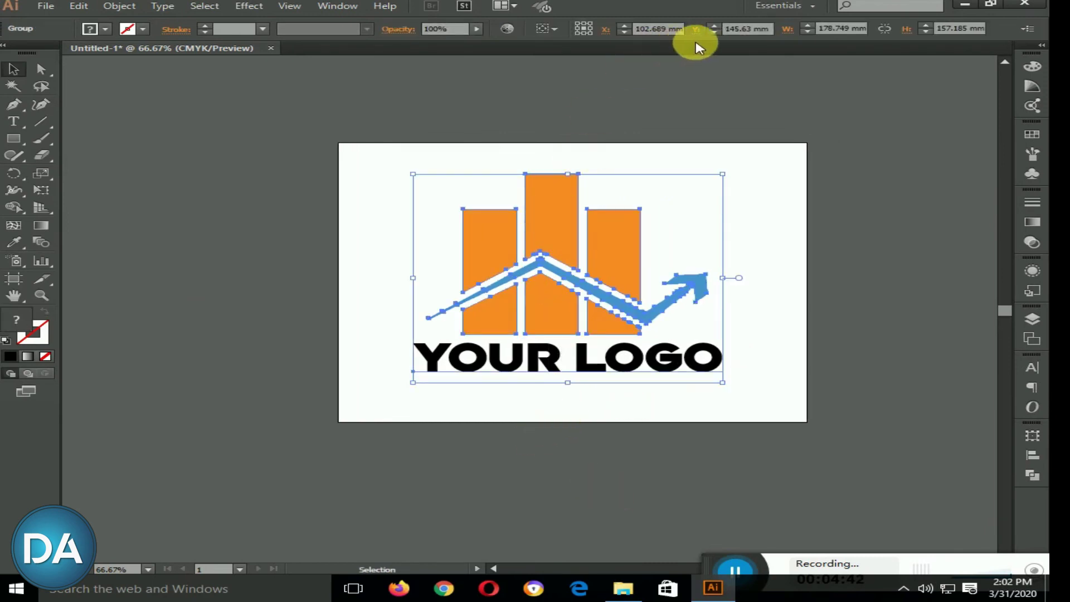
left_click(744, 100)
left_click(536, 307)
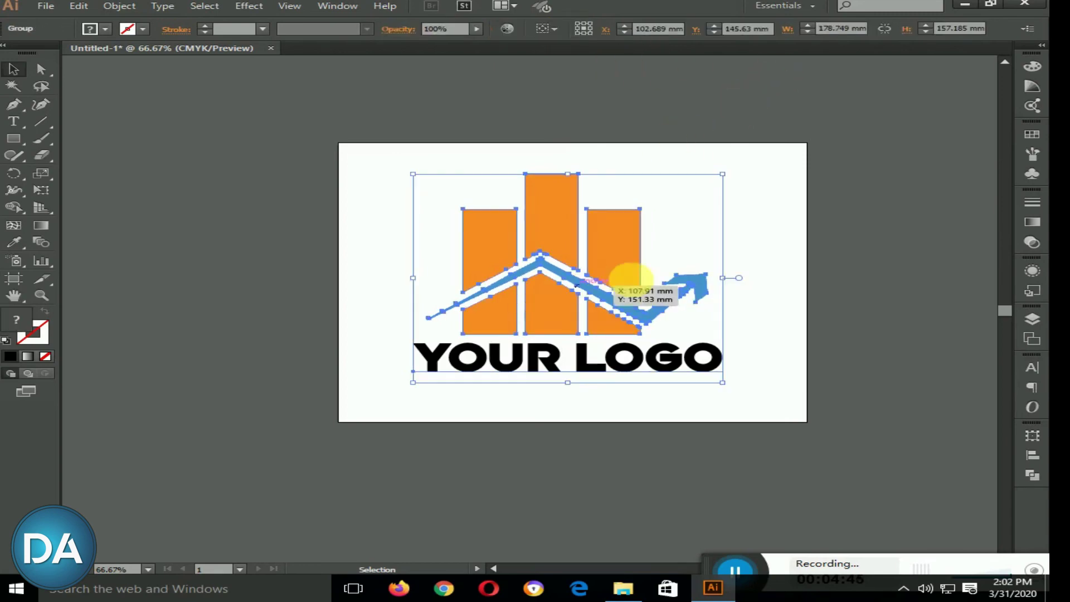
left_click_drag(621, 270, 629, 271)
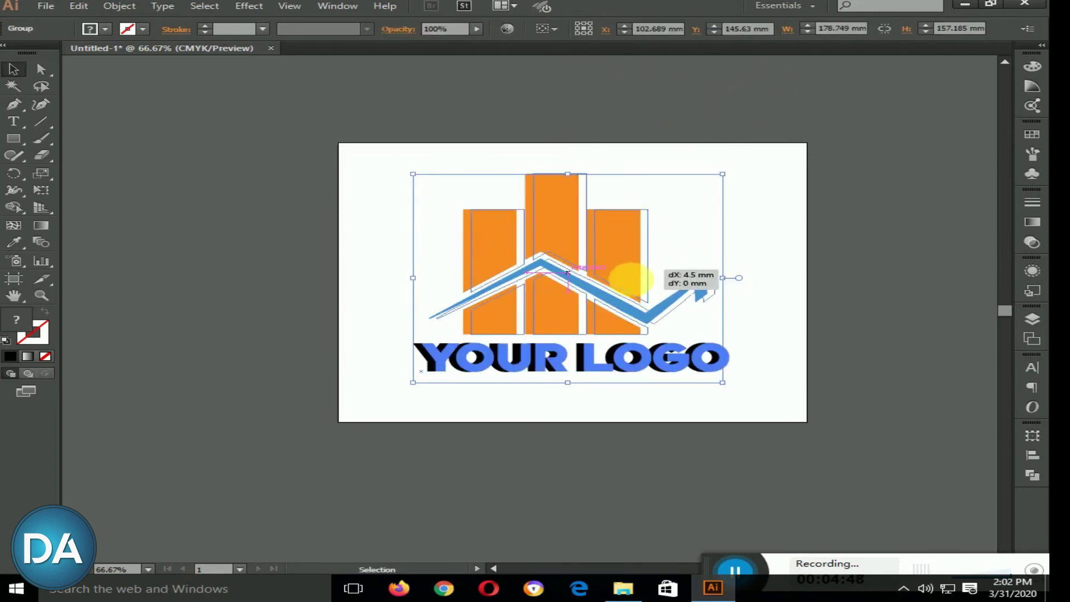
left_click_drag(645, 418, 535, 304)
left_click(545, 417)
Step: Start a Drop Shadow effect on the grouped logo with its preview turned on
left_click_drag(563, 386, 469, 241)
left_click(132, 6)
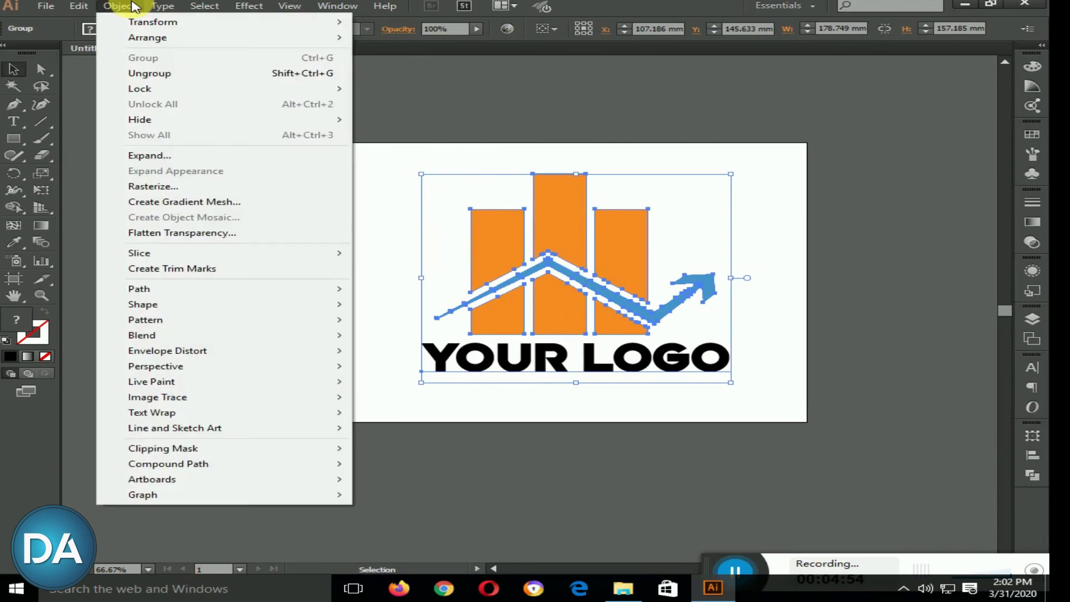
mouse_move(249, 7)
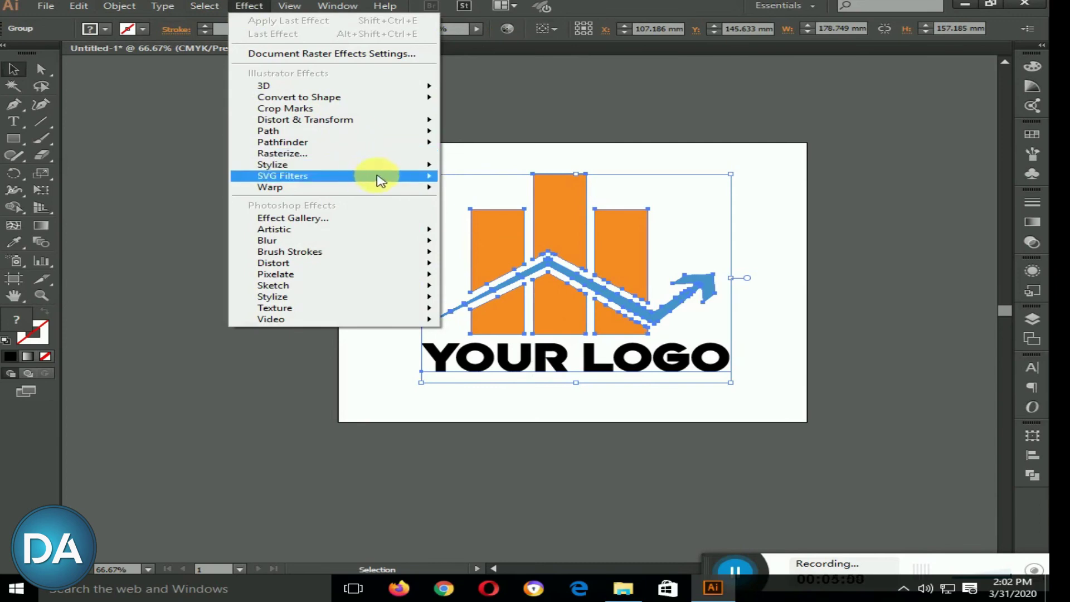
mouse_move(398, 173)
left_click(471, 166)
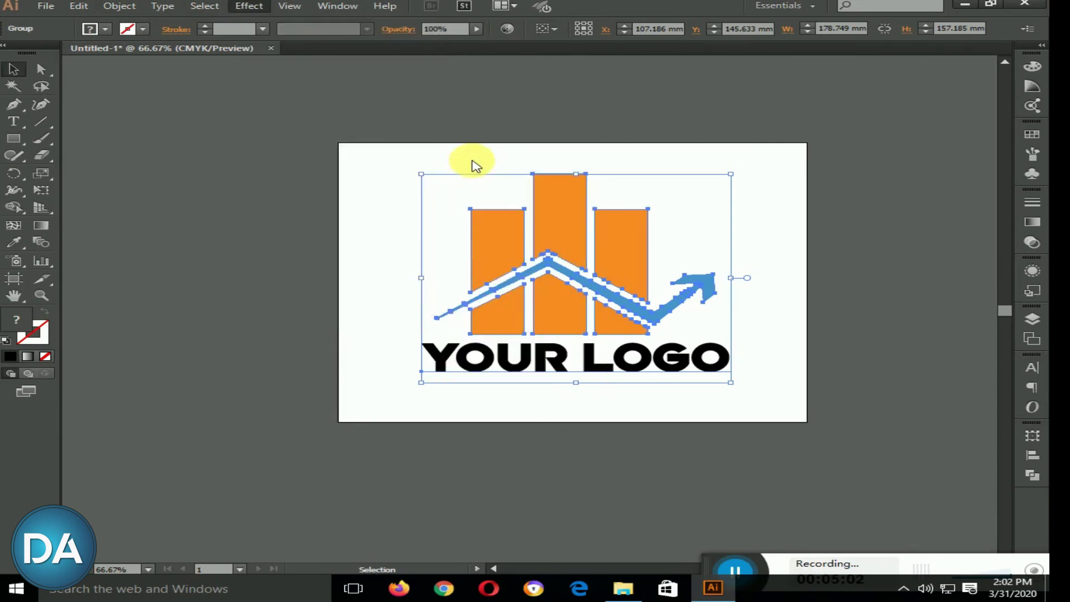
left_click_drag(724, 199, 764, 196)
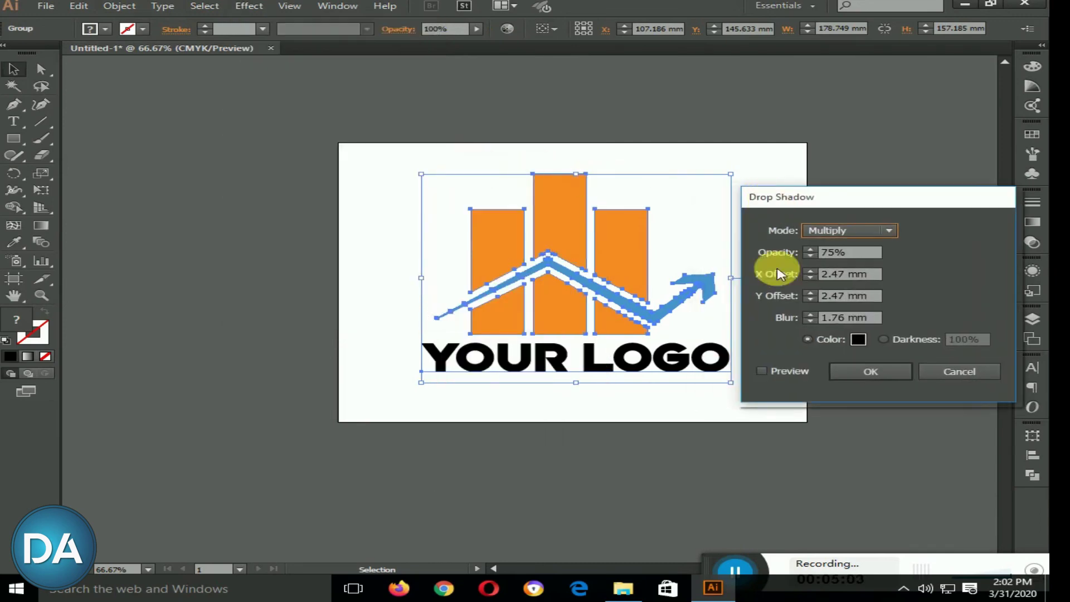
left_click(768, 372)
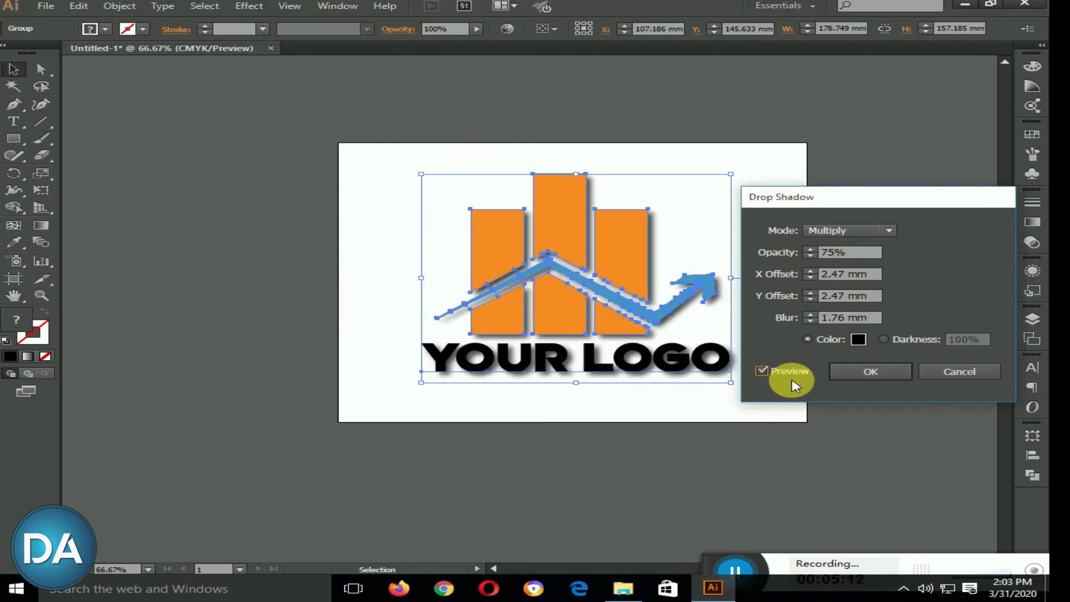
Step: Lower the drop shadow's opacity to 69%, apply the effect and deselect the logo
left_click(810, 256)
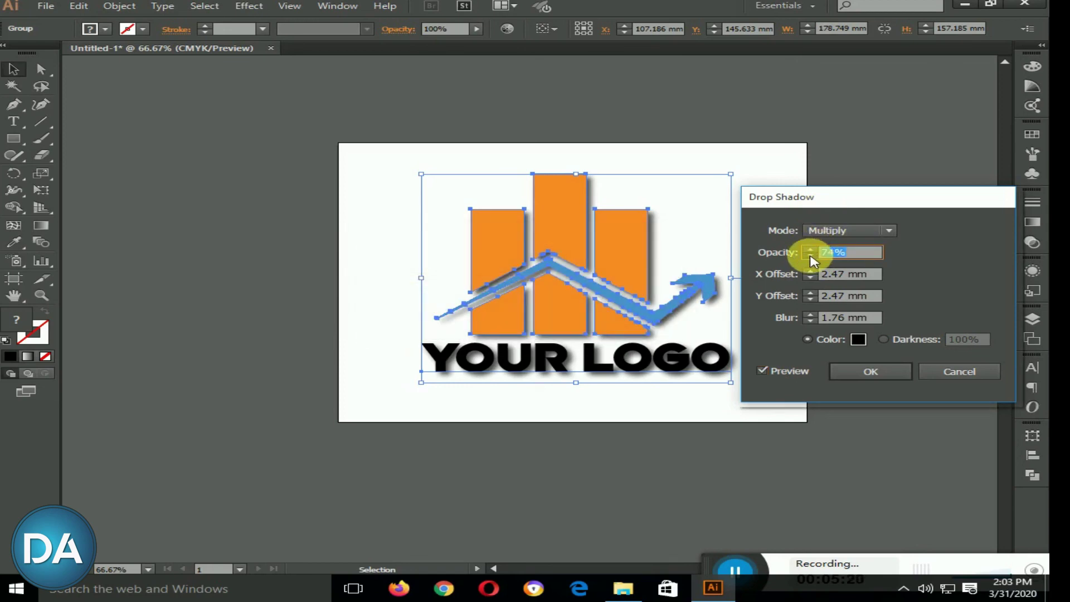
left_click(811, 257)
left_click(810, 256)
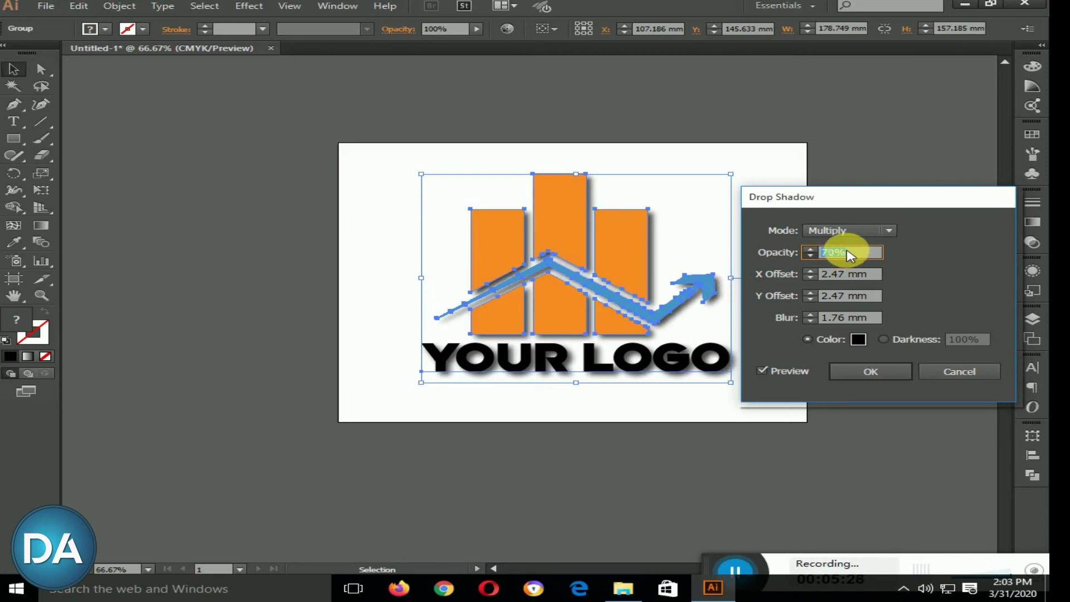
key("Down")
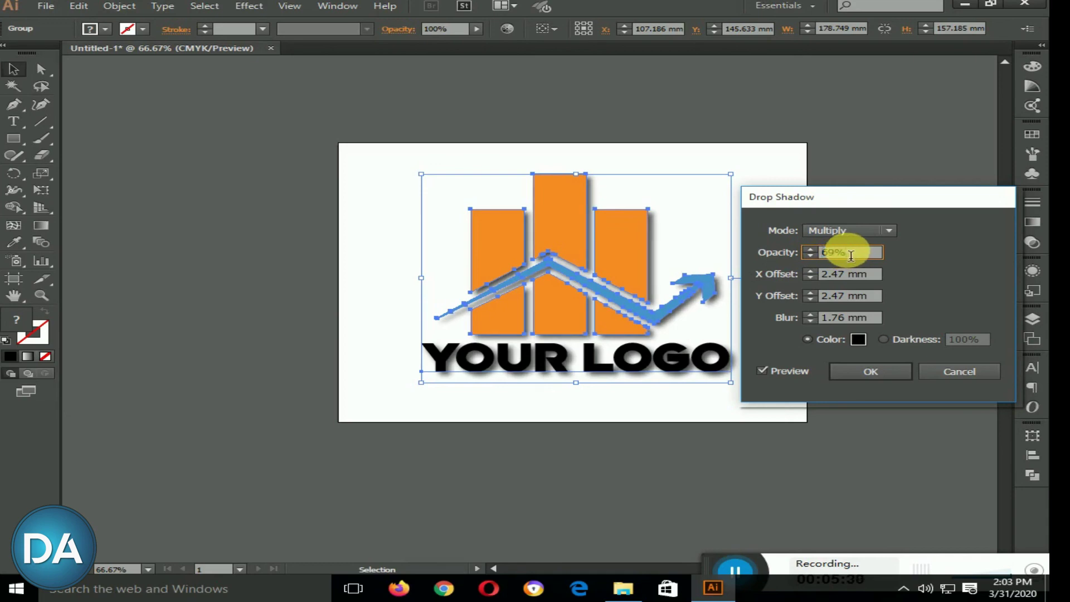
left_click(885, 372)
left_click(786, 314)
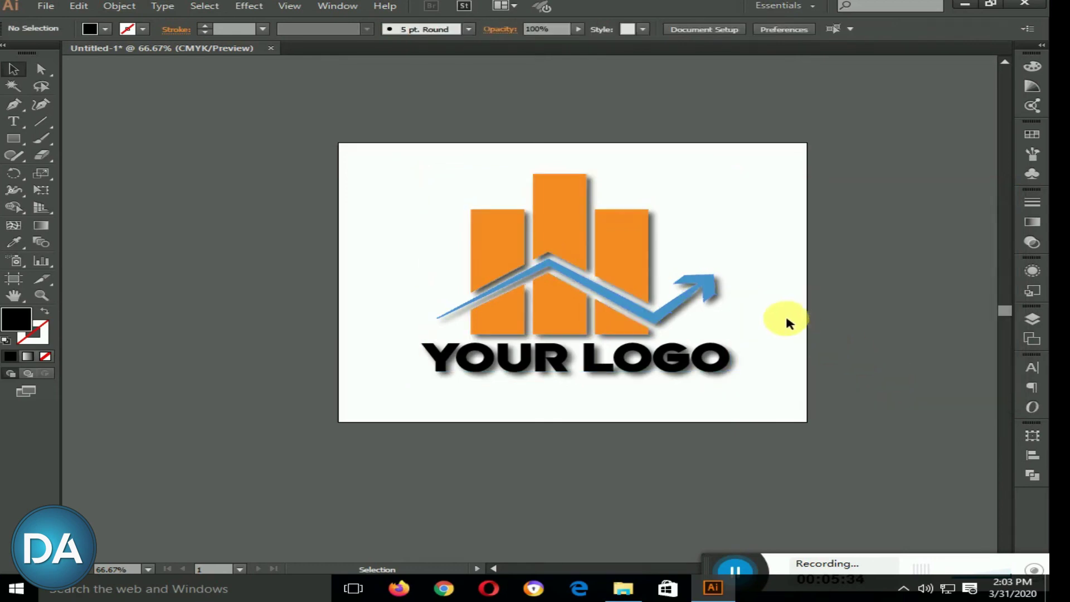